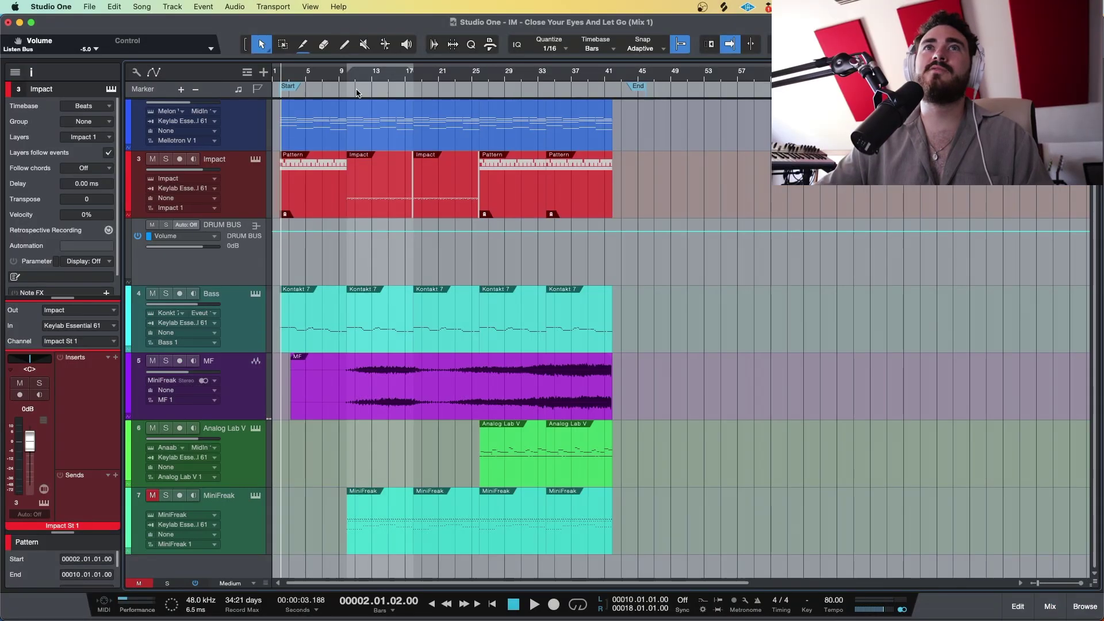
- Start playback of the song from bar 10
{"action": "left_click", "coordinate": [342, 76]}
{"action": "left_click", "coordinate": [348, 76]}
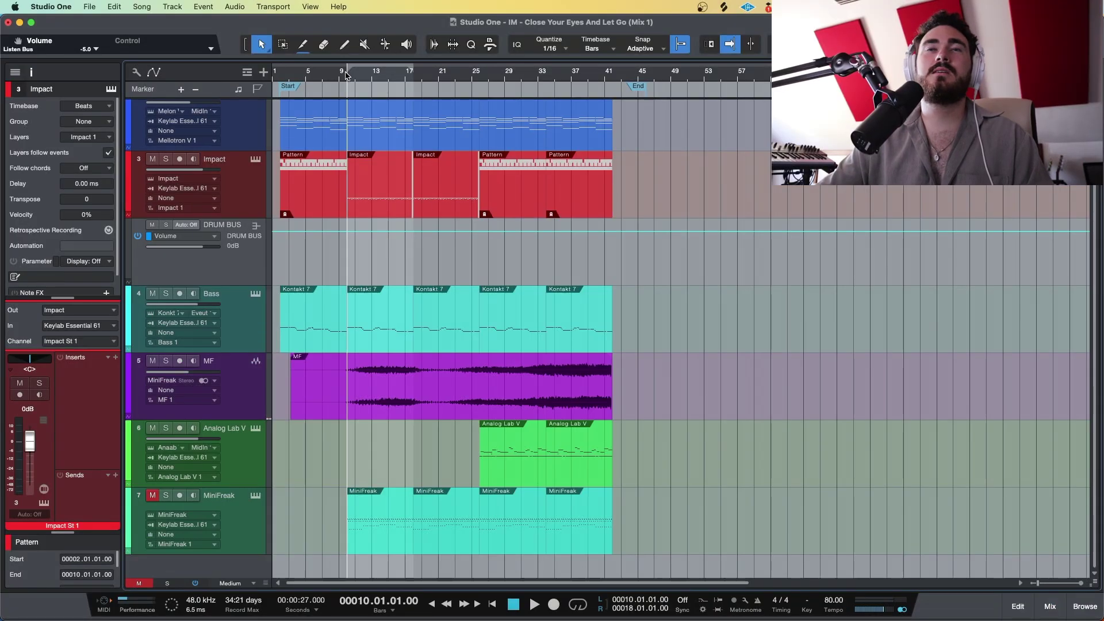
{"action": "key", "text": "space"}
{"action": "key", "text": "shift+w"}
{"action": "left_click_drag", "start_coordinate": [1037, 582], "coordinate": [1050, 582]}
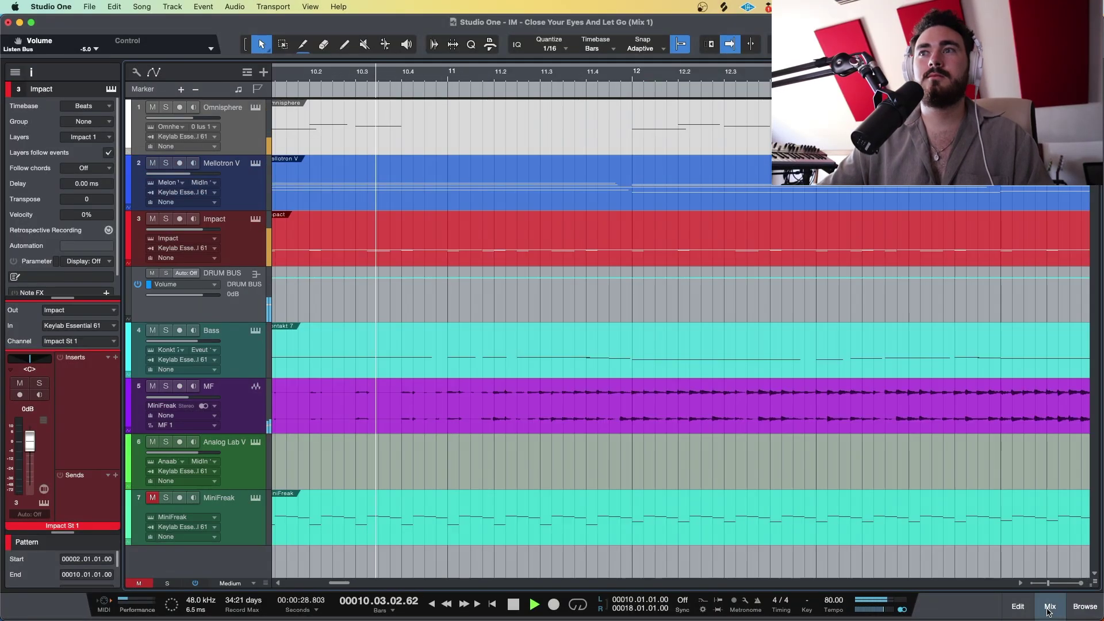
- Set the Listen Bus level to -5.6 dB in the mixer and return to the full arrangement view
{"action": "left_click", "coordinate": [1049, 607]}
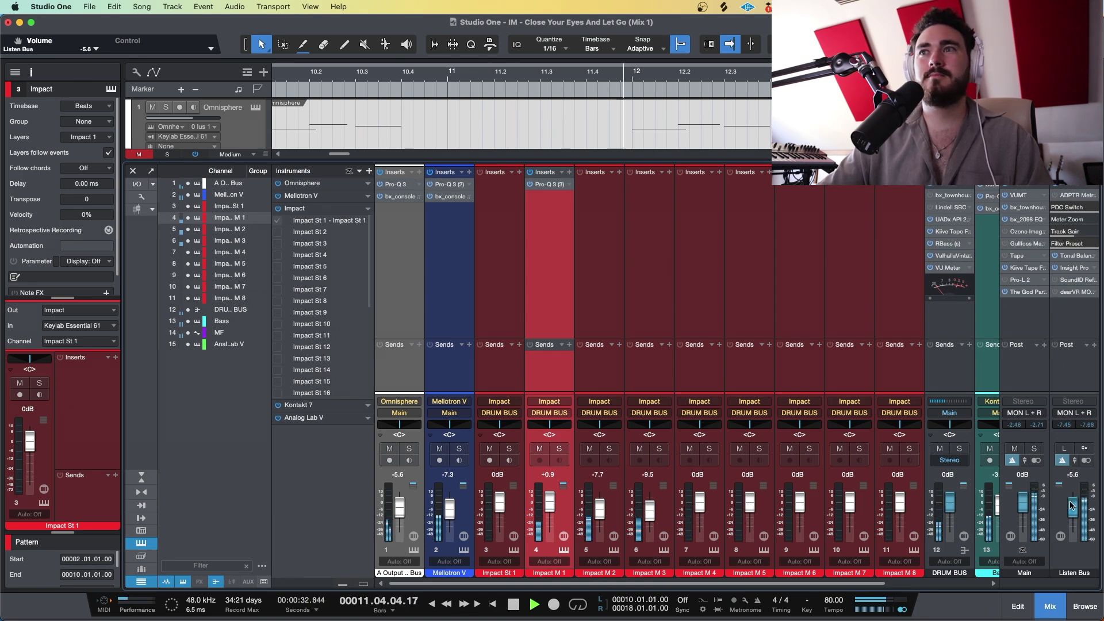
{"action": "key", "text": "F2"}
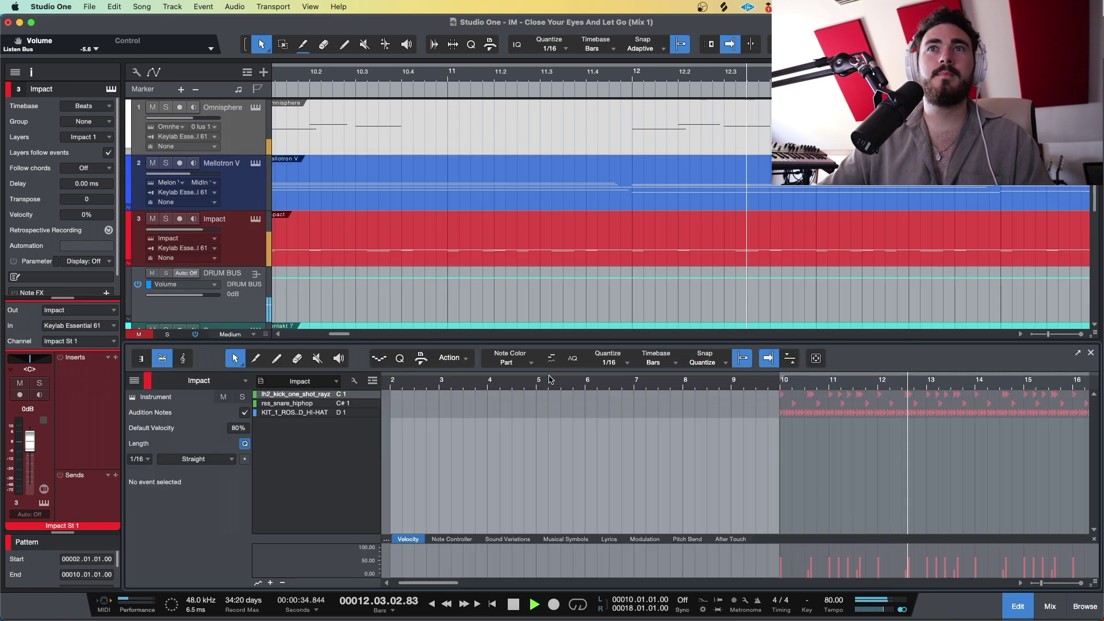
{"action": "key", "text": "F2"}
{"action": "scroll", "coordinate": [549, 379], "scroll_direction": "down", "scroll_amount": 5}
{"action": "scroll", "coordinate": [545, 378], "scroll_direction": "down", "scroll_amount": 1}
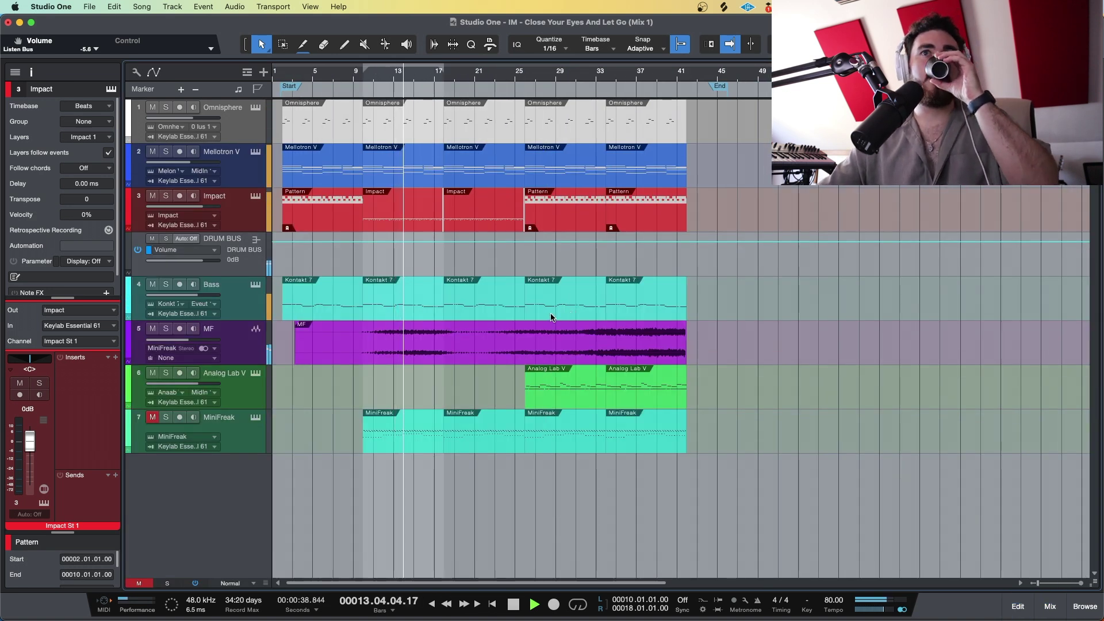
- Select the MF audio event, inspect the bx_townhouse Buss Compressor on the Main bus during playback, and stop playback
{"action": "left_click", "coordinate": [507, 345]}
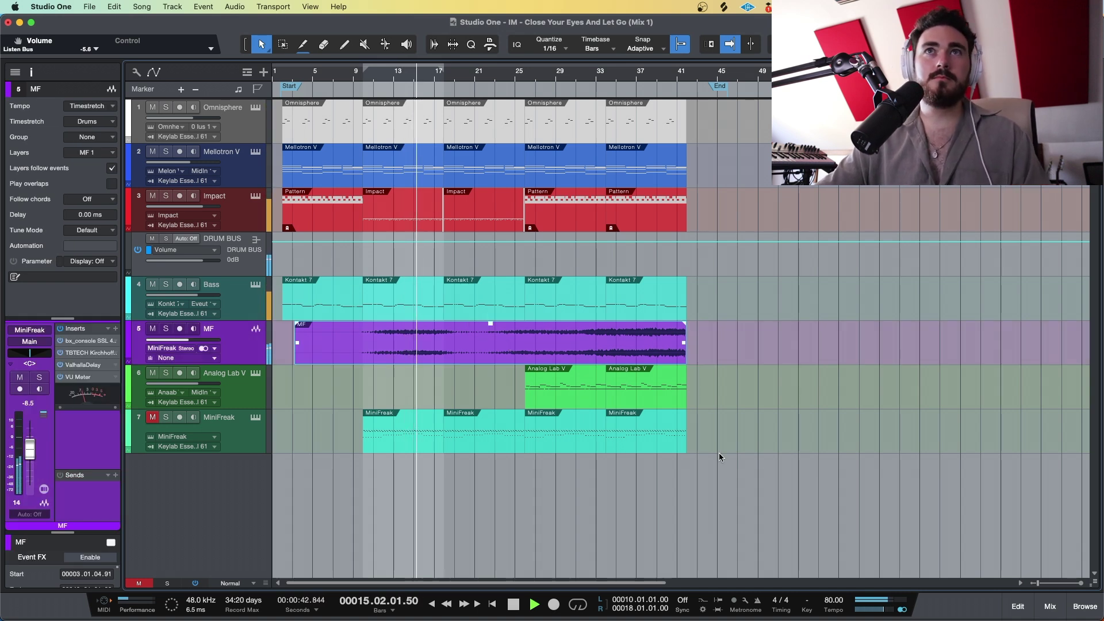
{"action": "left_click", "coordinate": [1048, 606]}
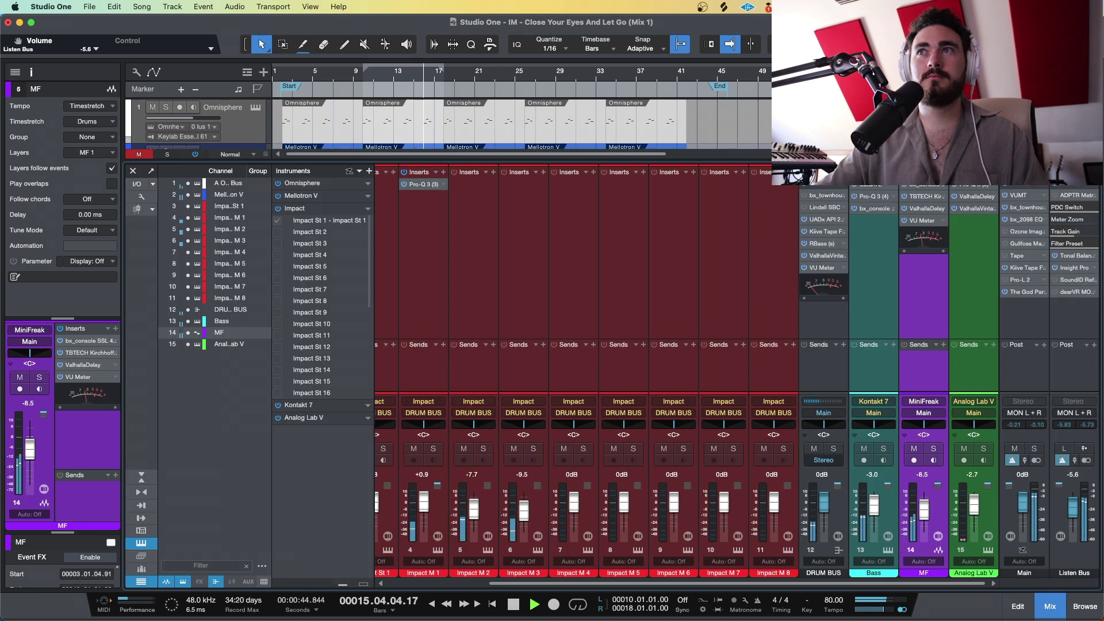
{"action": "left_click", "coordinate": [1018, 208]}
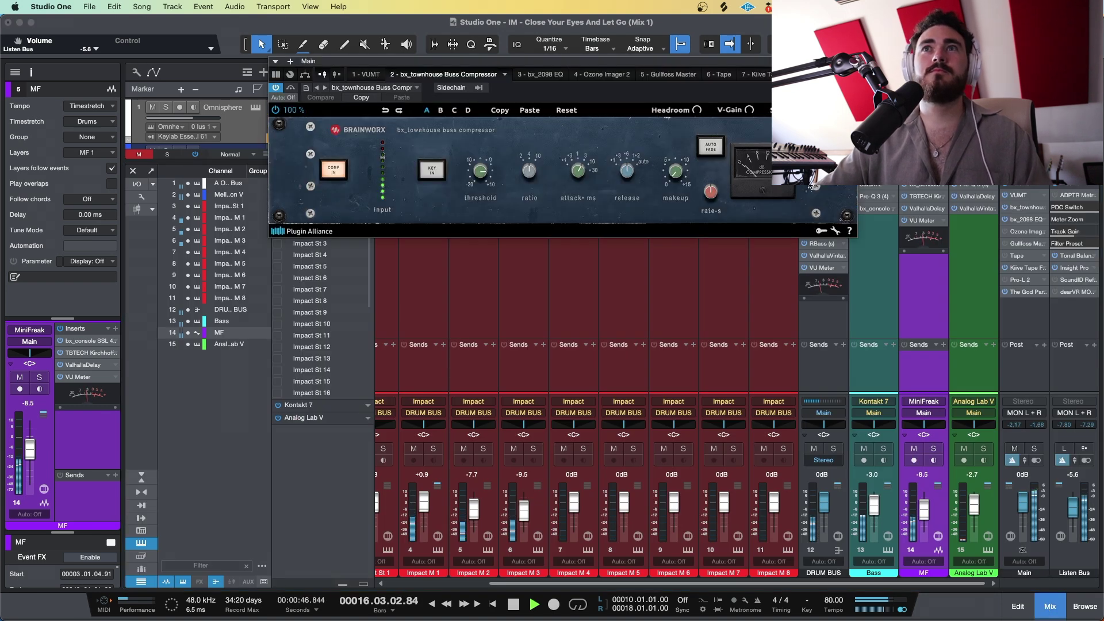
{"action": "left_click", "coordinate": [849, 61]}
{"action": "key", "text": "F2"}
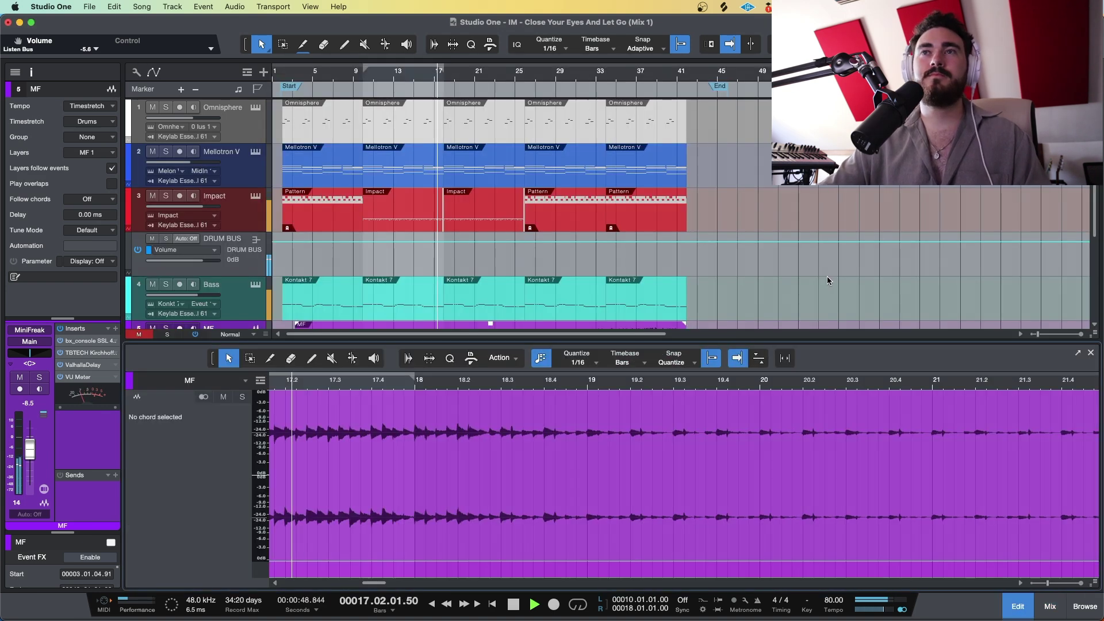
{"action": "key", "text": "F2"}
{"action": "scroll", "coordinate": [487, 342], "scroll_direction": "down", "scroll_amount": 3}
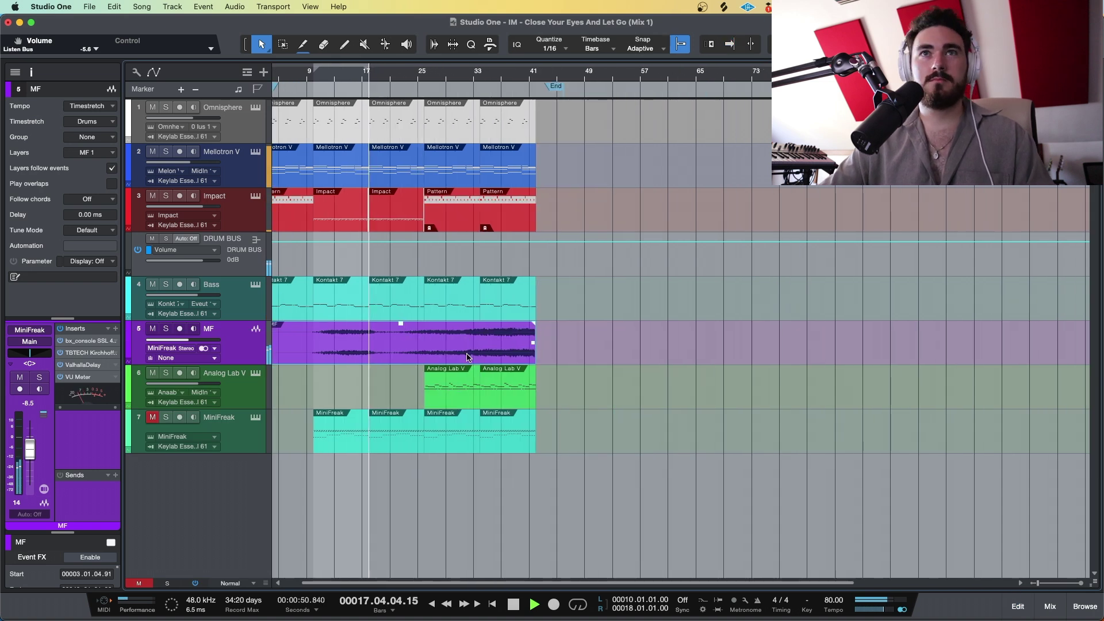
{"action": "key", "text": "space"}
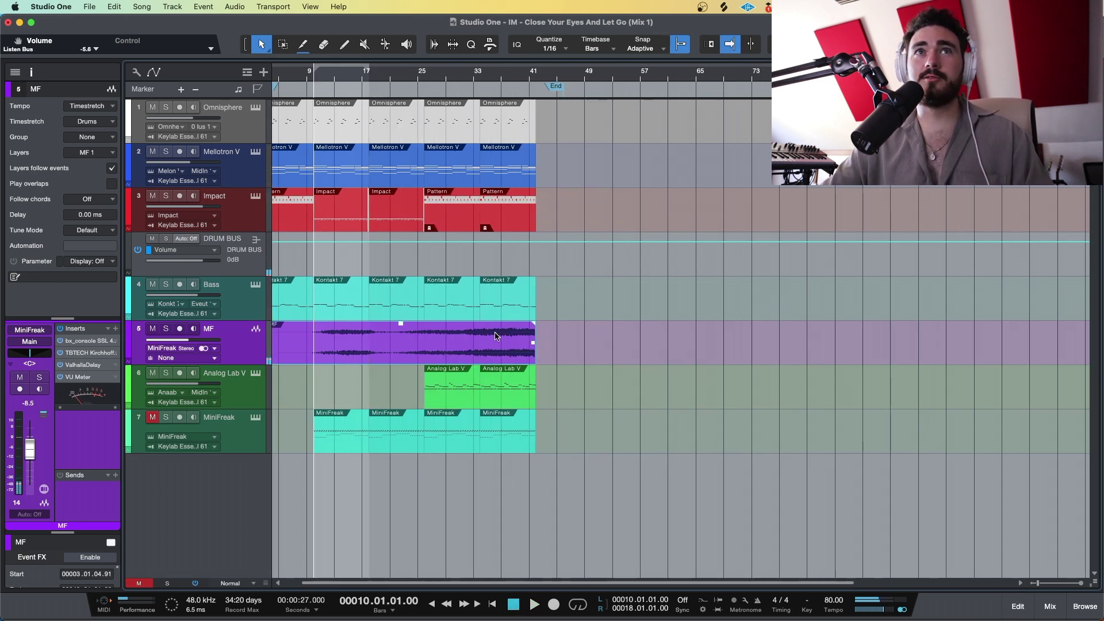
- Inspect the bx_console SSL 4000 E insert on the Bass channel, and close it
{"action": "key", "text": "shift+e"}
{"action": "scroll", "coordinate": [431, 306], "scroll_direction": "left", "scroll_amount": 2}
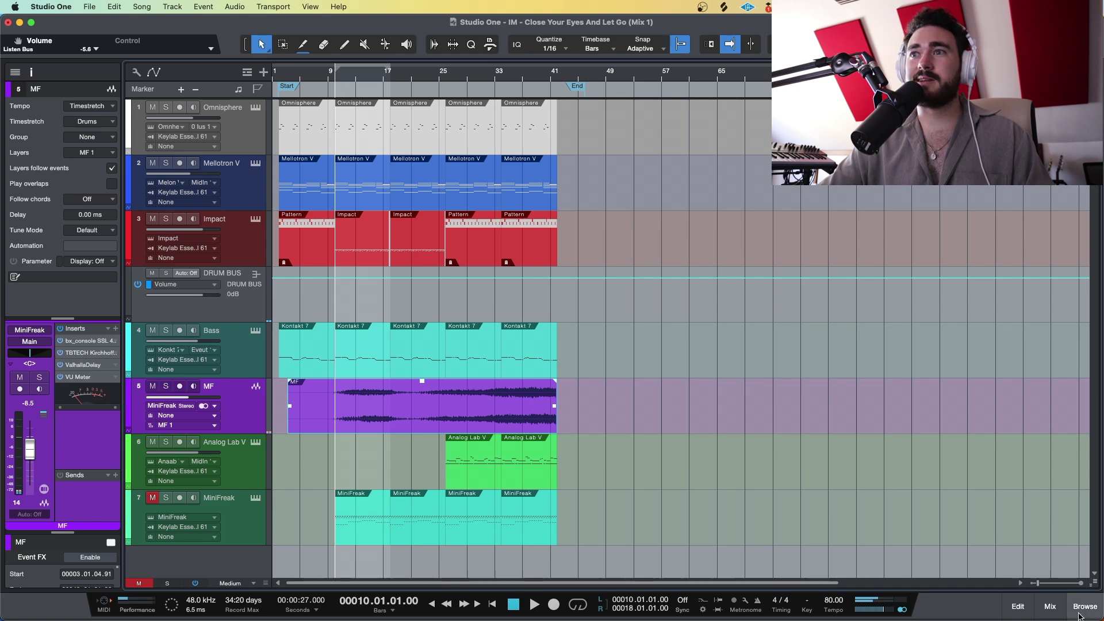
{"action": "left_click", "coordinate": [1049, 606]}
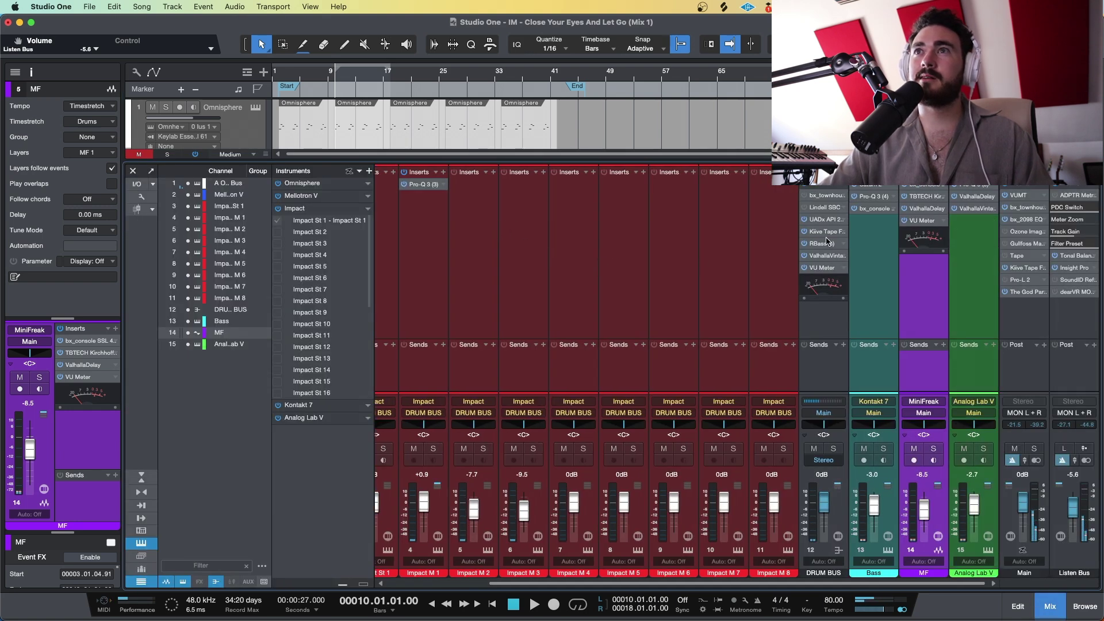
{"action": "left_click", "coordinate": [865, 209]}
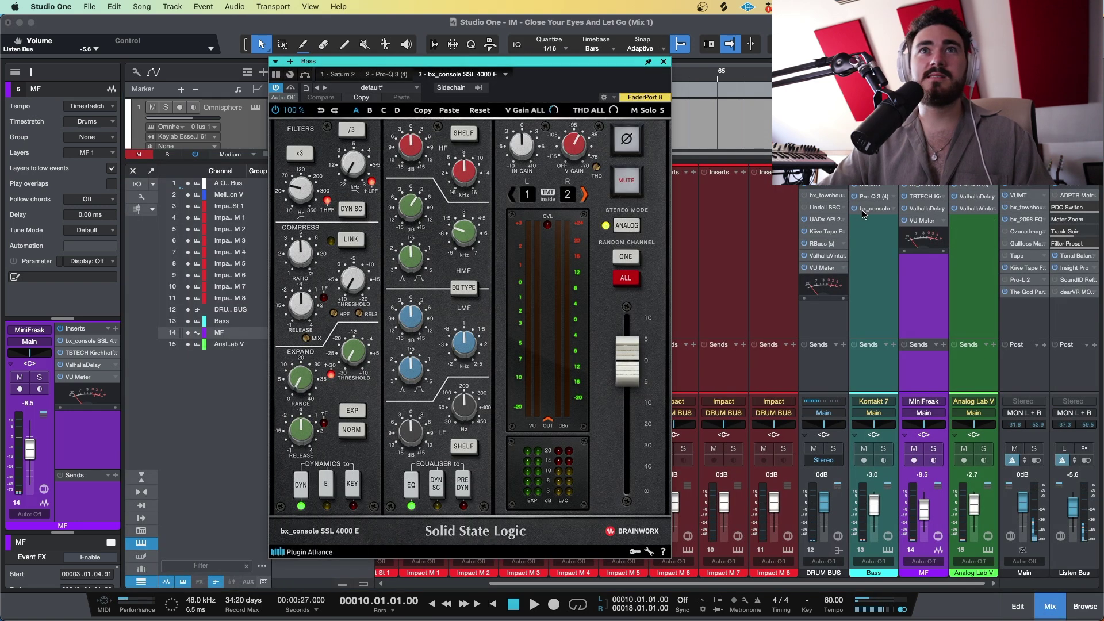
{"action": "left_click", "coordinate": [663, 62]}
{"action": "scroll", "coordinate": [454, 310], "scroll_direction": "left", "scroll_amount": 3}
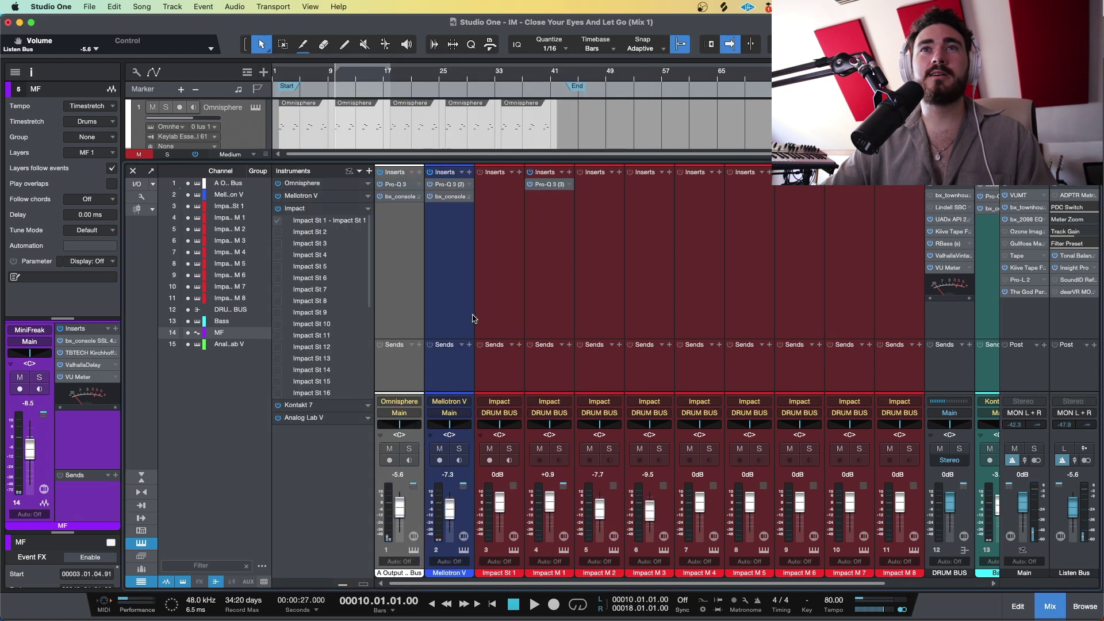
- Solo the Omnisphere channel and audition it with its bx_console SSL 4000 E open
{"action": "left_click", "coordinate": [455, 311]}
{"action": "left_click", "coordinate": [394, 264]}
{"action": "key", "text": "s"}
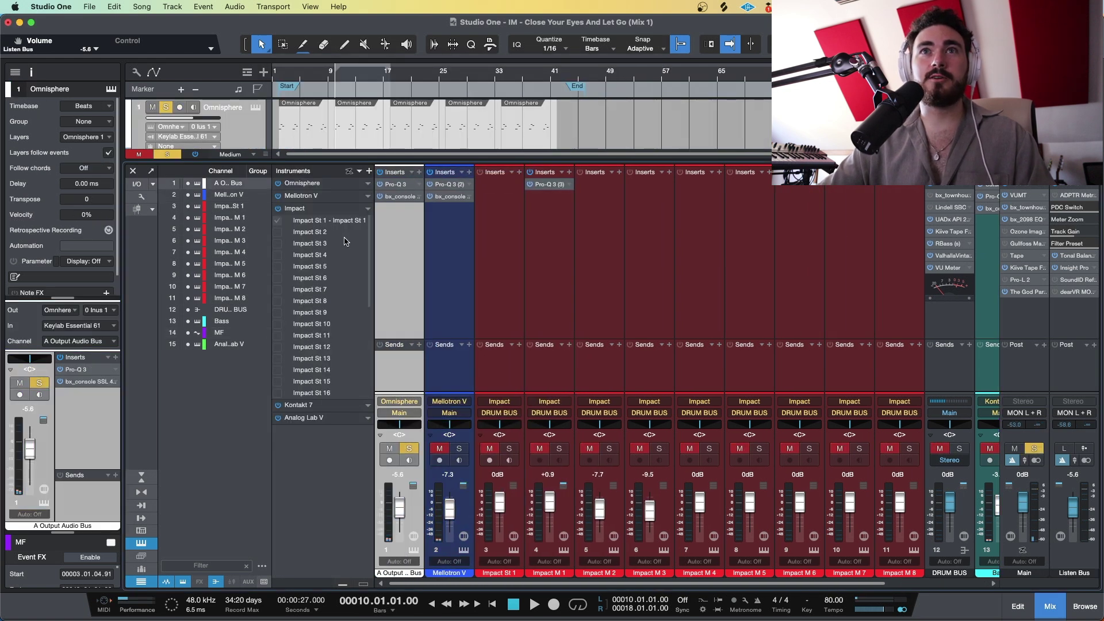
{"action": "left_click", "coordinate": [399, 196]}
{"action": "key", "text": "space"}
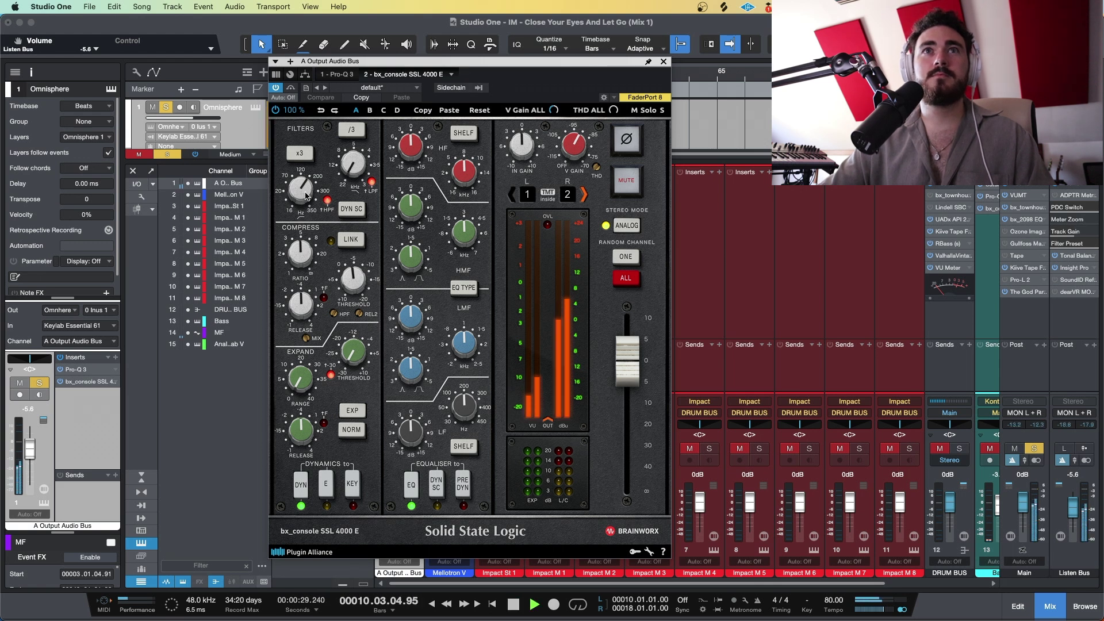
{"action": "key", "text": "space"}
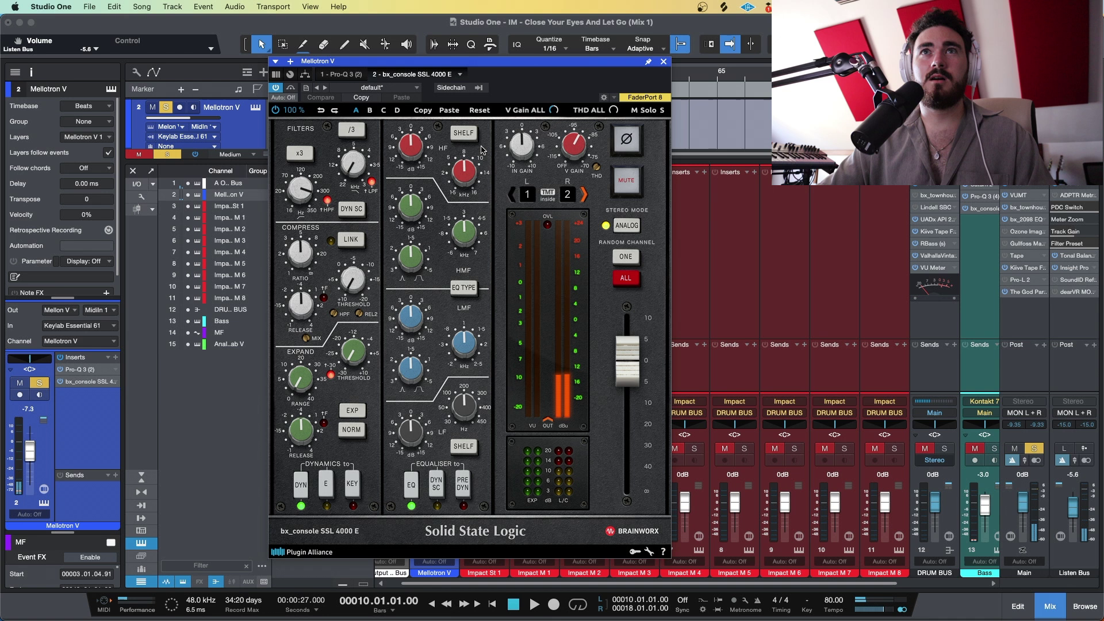
- Switch to the soloed Mellotron V channel's bx_console SSL 4000 E and set its high-pass filter to about 16 Hz
{"action": "key", "text": "Down"}
{"action": "left_click_drag", "start_coordinate": [497, 84], "coordinate": [385, 103]}
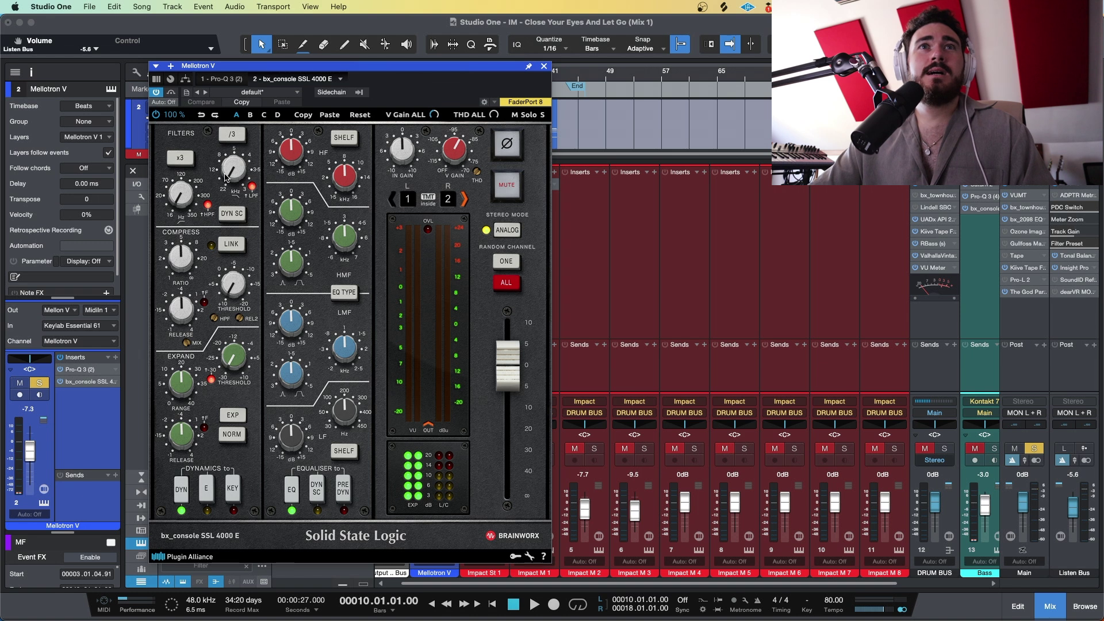
{"action": "left_click", "coordinate": [180, 197]}
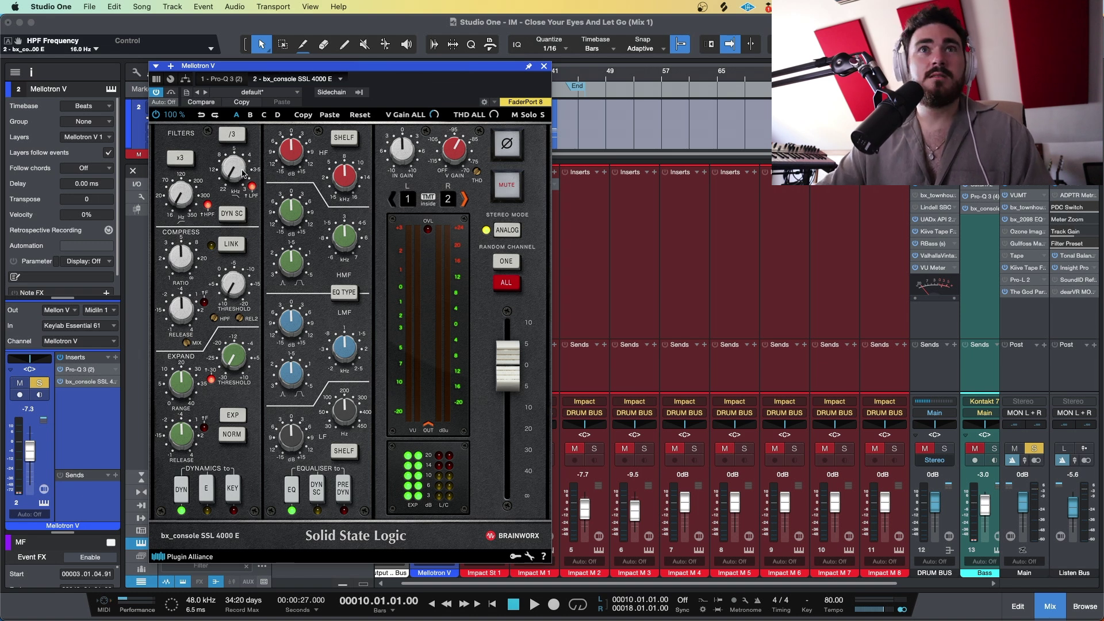
{"action": "left_click", "coordinate": [232, 170]}
{"action": "left_click", "coordinate": [179, 204]}
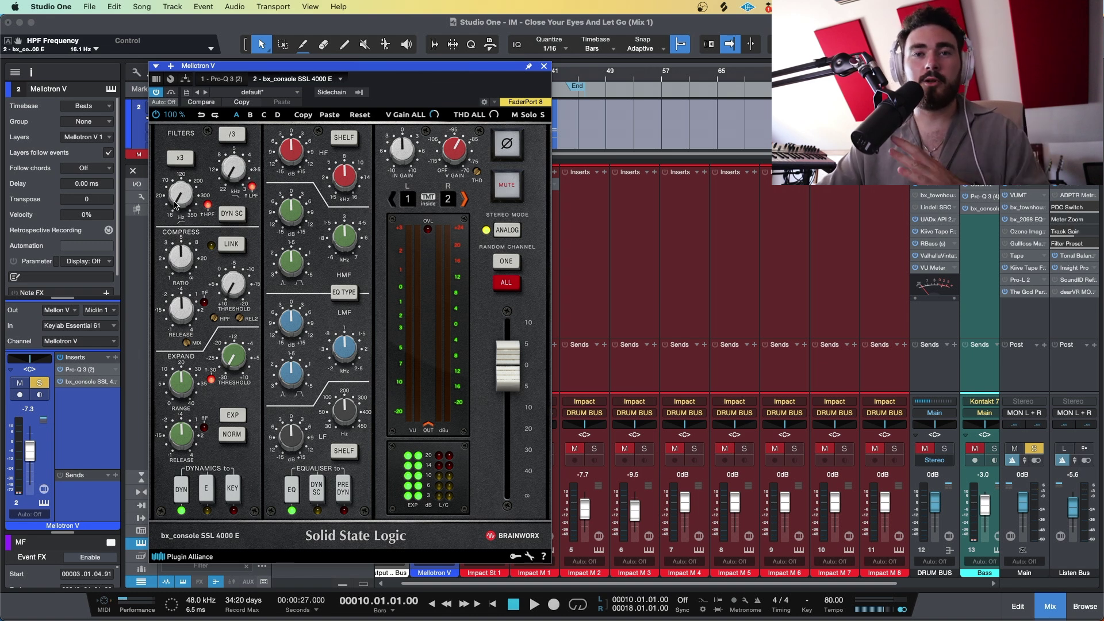
{"action": "left_click", "coordinate": [232, 171]}
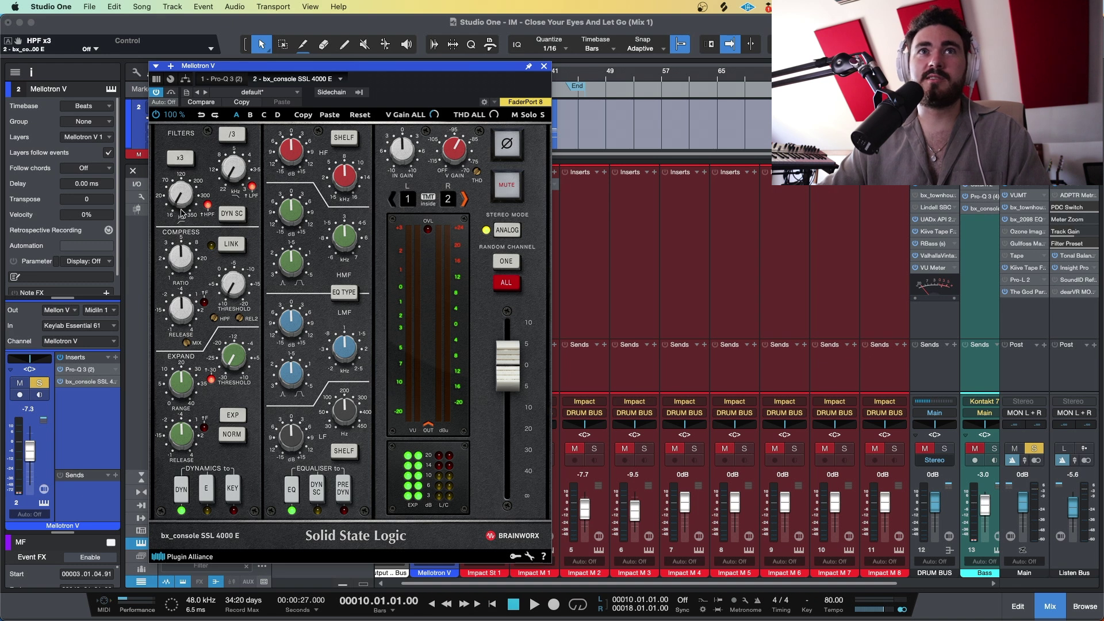
- Try the Mellotron V high-pass filter with its x3 range up to 1050 Hz, and restore its low setting
{"action": "mouse_move", "coordinate": [180, 191]}
{"action": "left_click_drag", "start_coordinate": [180, 193], "coordinate": [205, 92]}
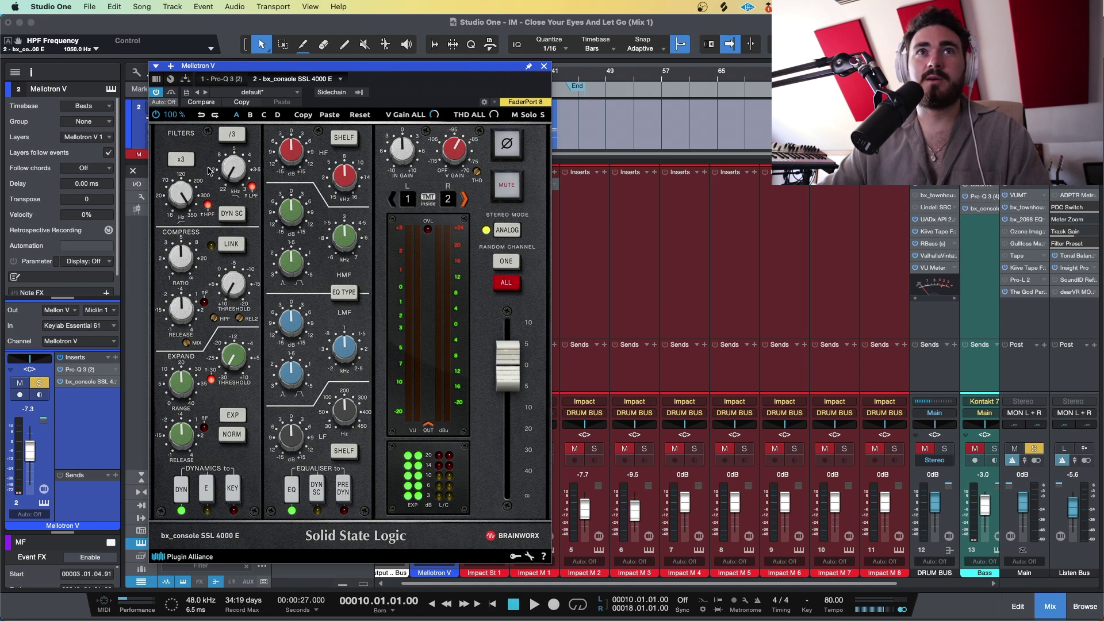
{"action": "left_click", "coordinate": [179, 158]}
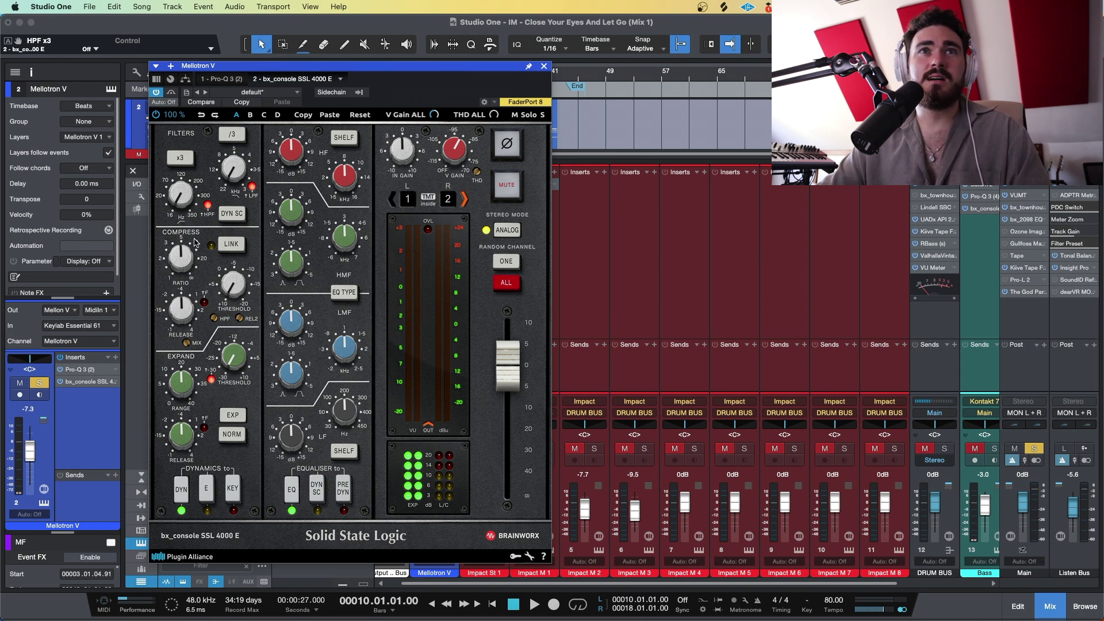
- Try the compression ratio and high-mid gain on the Mellotron V strip, and switch its expander to Gate mode
{"action": "mouse_move", "coordinate": [180, 268]}
{"action": "left_click_drag", "start_coordinate": [186, 262], "coordinate": [189, 257]}
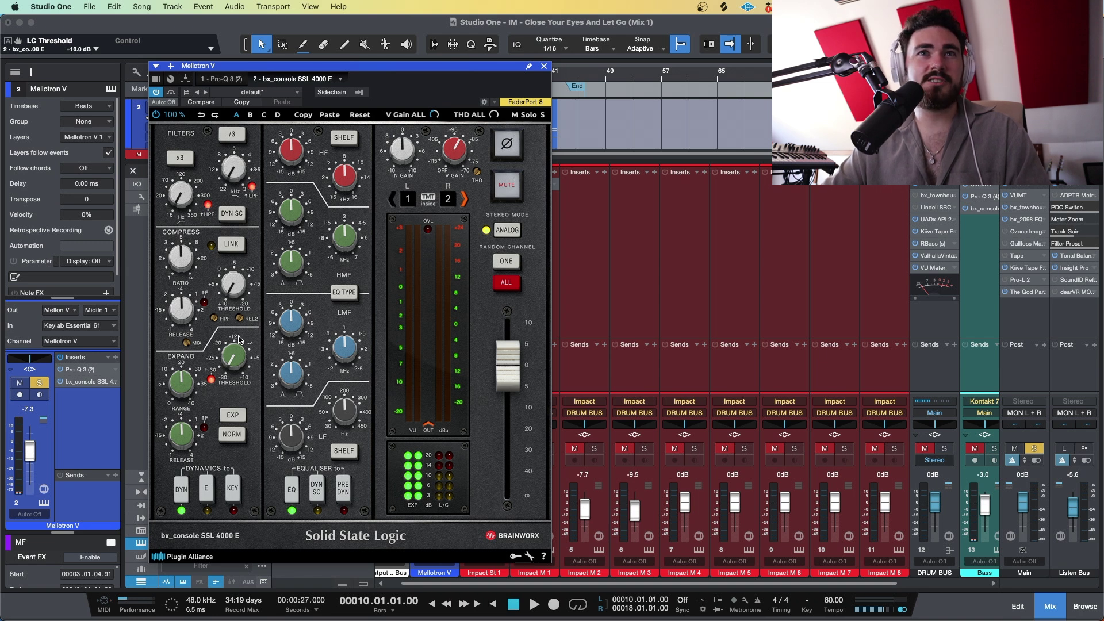
{"action": "left_click", "coordinate": [239, 416]}
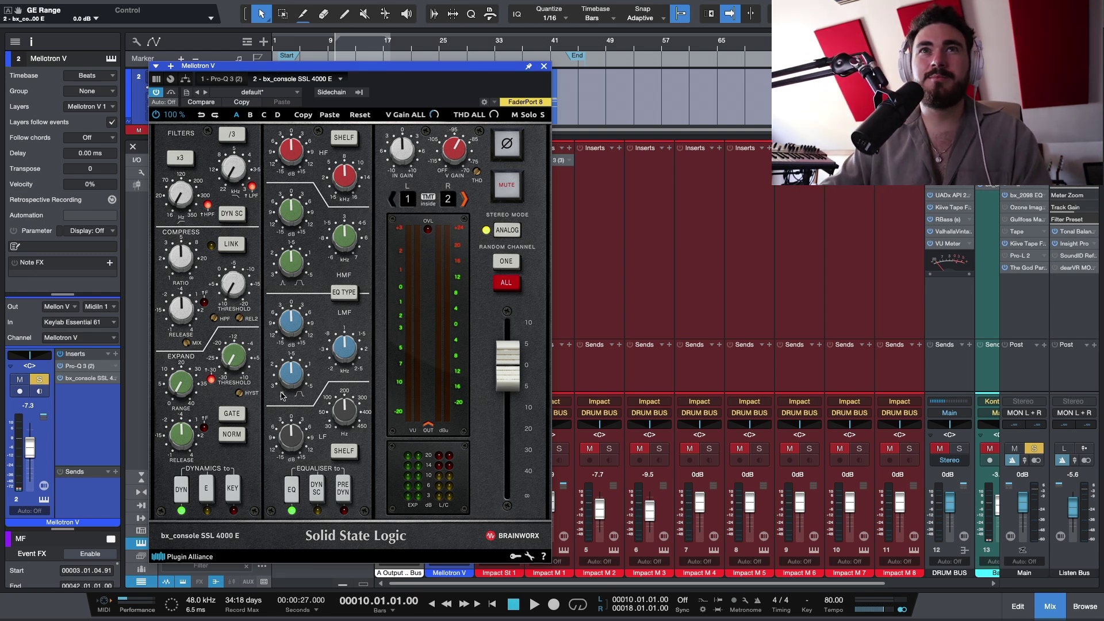
{"action": "left_click_drag", "start_coordinate": [299, 208], "coordinate": [306, 192]}
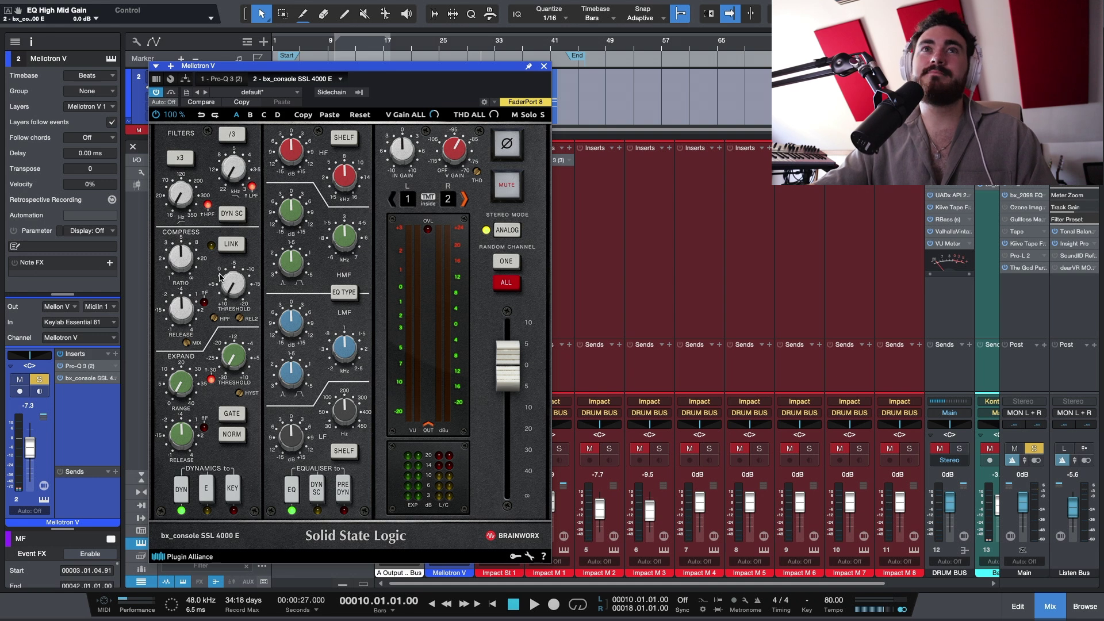
- Play the soloed Mellotron V while adjusting its high-pass and low-pass filters, compression ratio and a compressor threshold of about -1.2 dB
{"action": "key", "text": "space"}
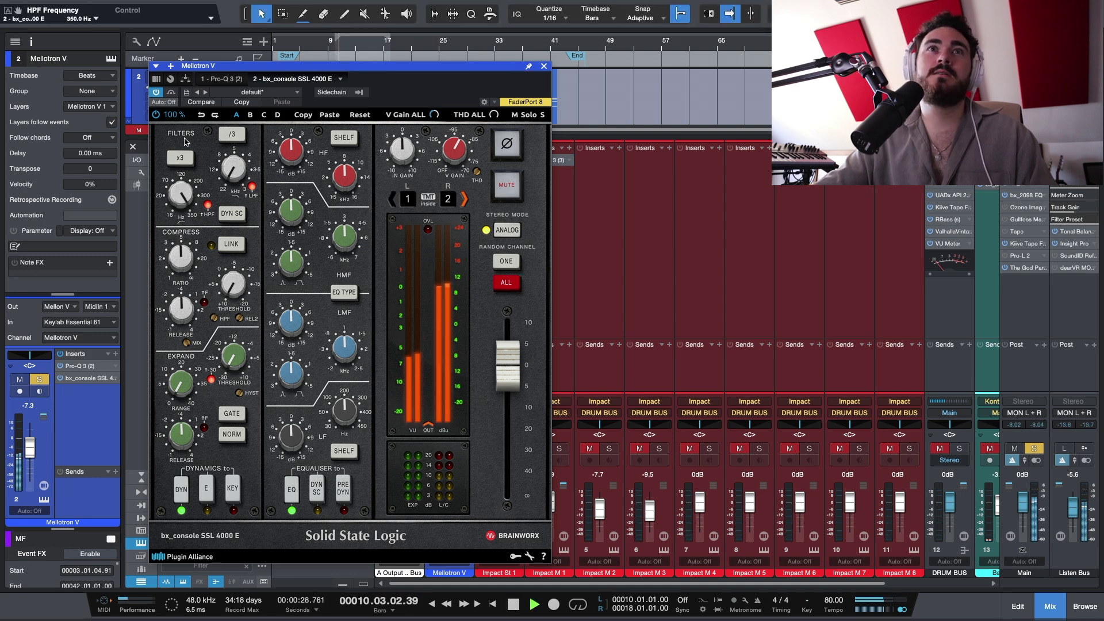
{"action": "left_click", "coordinate": [180, 157]}
{"action": "mouse_move", "coordinate": [176, 196]}
{"action": "left_mouse_down"}
{"action": "mouse_move", "coordinate": [175, 234]}
{"action": "mouse_move", "coordinate": [181, 173]}
{"action": "mouse_move", "coordinate": [185, 192]}
{"action": "left_mouse_up"}
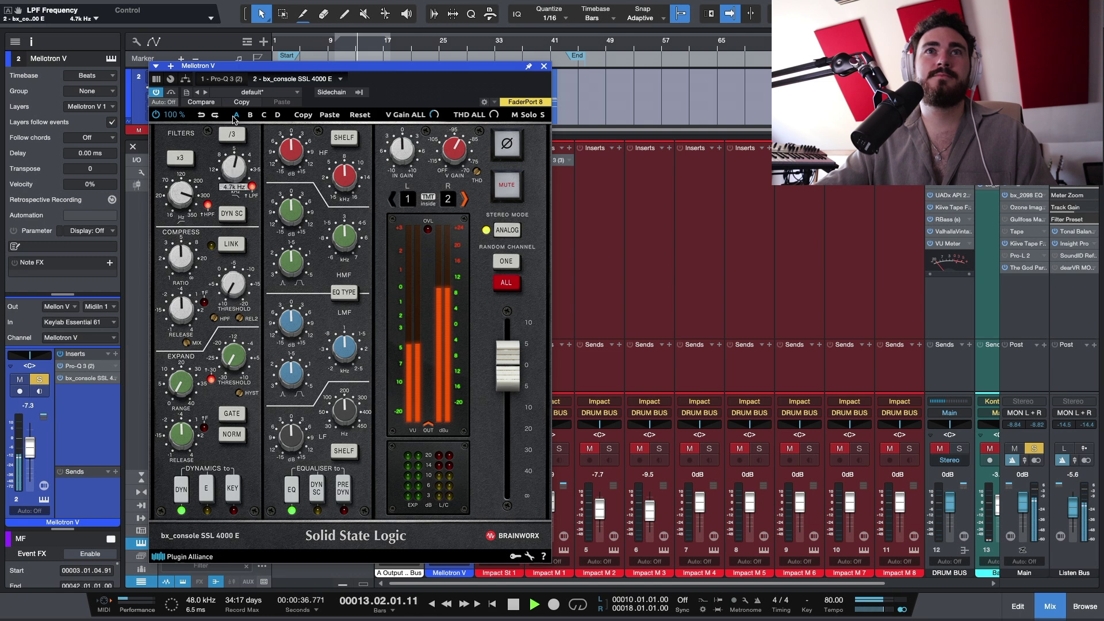
{"action": "left_click_drag", "start_coordinate": [233, 168], "coordinate": [229, 152]}
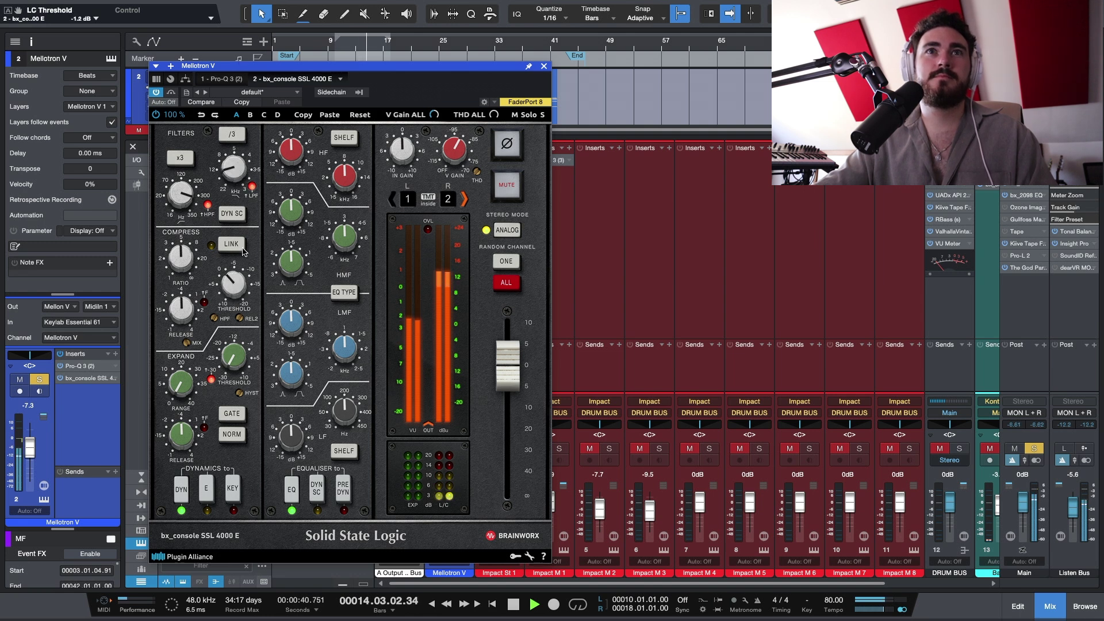
{"action": "left_click_drag", "start_coordinate": [181, 257], "coordinate": [181, 262]}
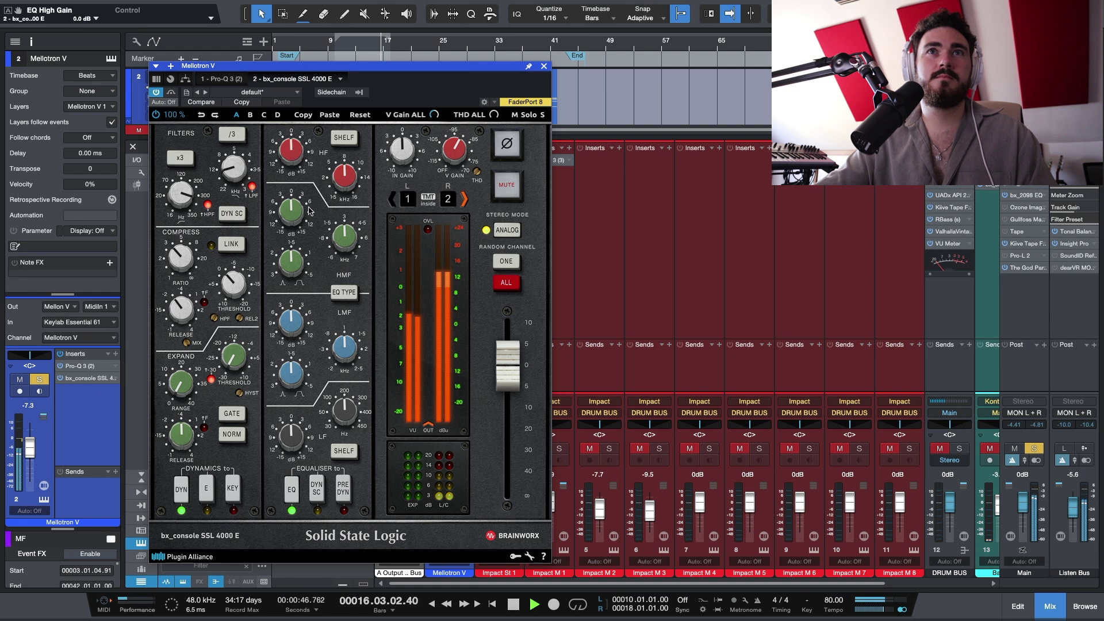
- Adjust the Mellotron V's high-mid and low-mid EQ gains with the low-mid frequency at 858 Hz, and unsolo the channel
{"action": "mouse_move", "coordinate": [292, 215]}
{"action": "left_mouse_down"}
{"action": "mouse_move", "coordinate": [294, 199]}
{"action": "mouse_move", "coordinate": [292, 229]}
{"action": "left_mouse_up"}
{"action": "left_click_drag", "start_coordinate": [291, 327], "coordinate": [292, 276]}
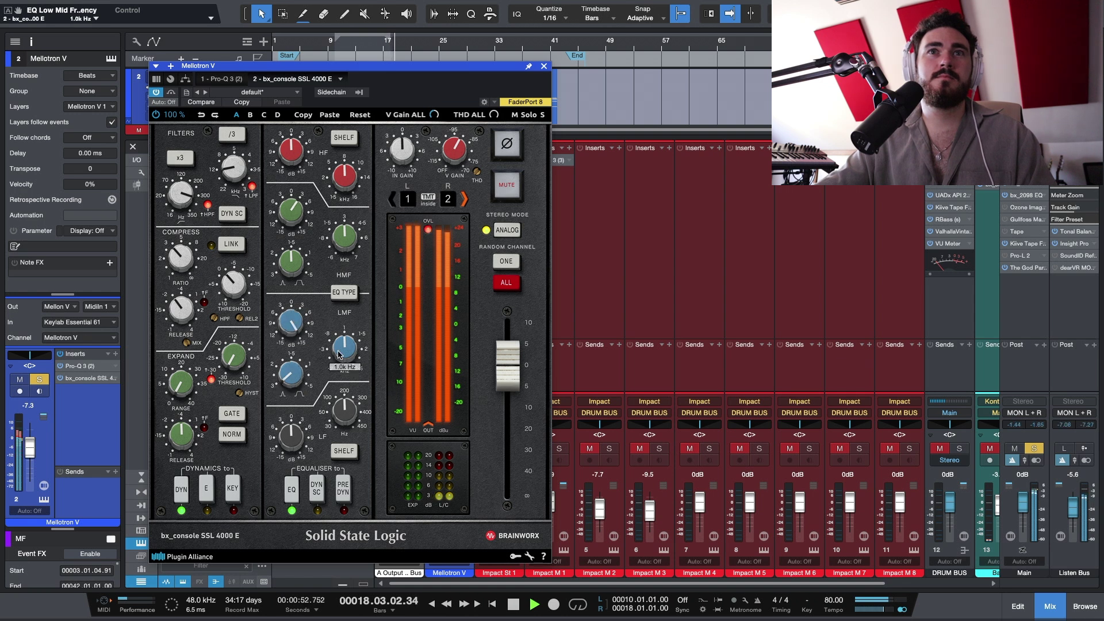
{"action": "left_click_drag", "start_coordinate": [333, 361], "coordinate": [292, 351]}
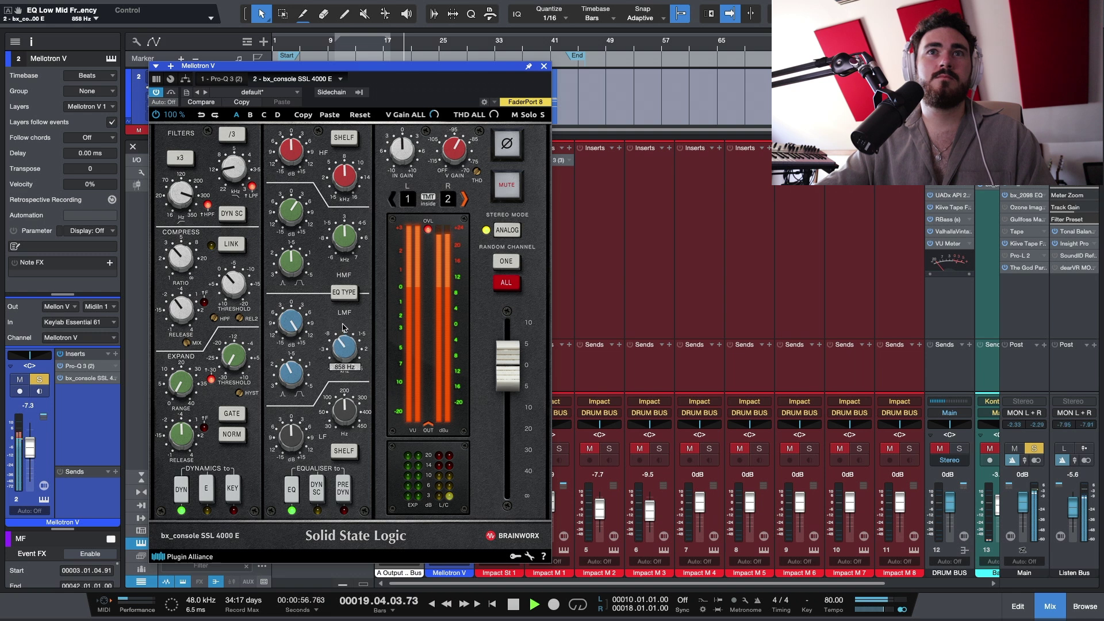
{"action": "left_click_drag", "start_coordinate": [291, 325], "coordinate": [305, 435]}
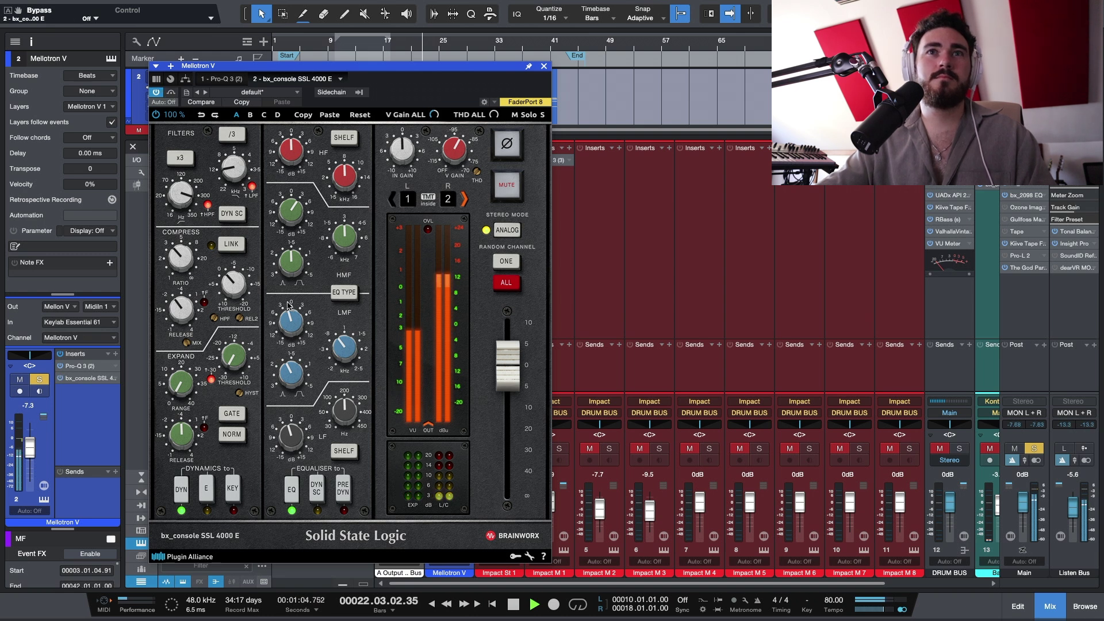
{"action": "key", "text": "s"}
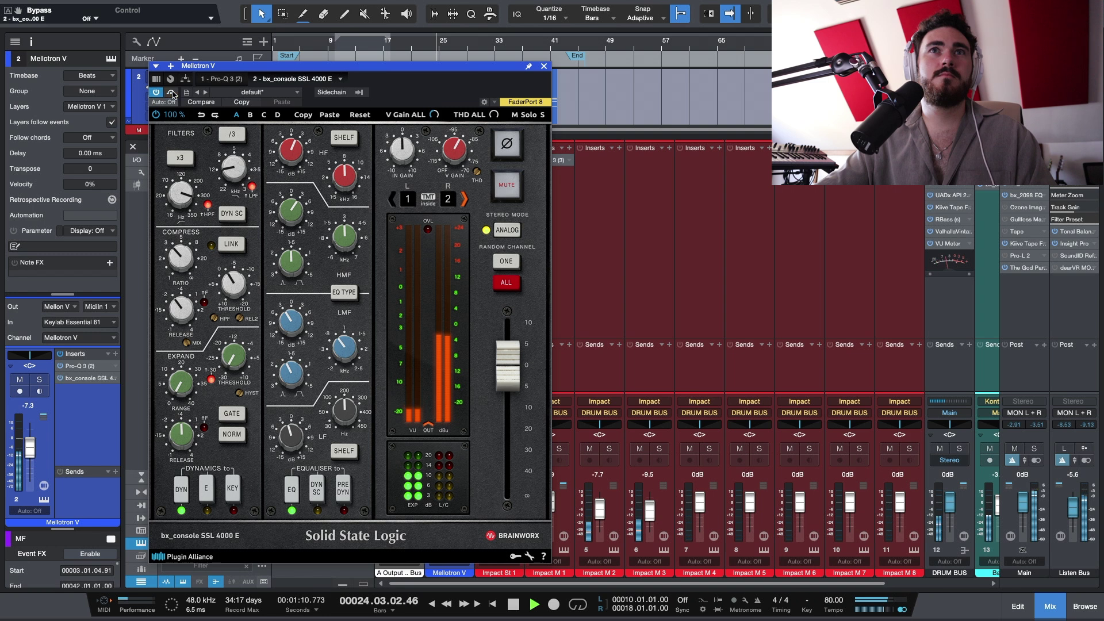
- Solo the Omnisphere output channel and open its bx_console SSL 4000 E strip in place of the Mellotron V one
{"action": "left_click", "coordinate": [543, 67]}
{"action": "left_click", "coordinate": [408, 252]}
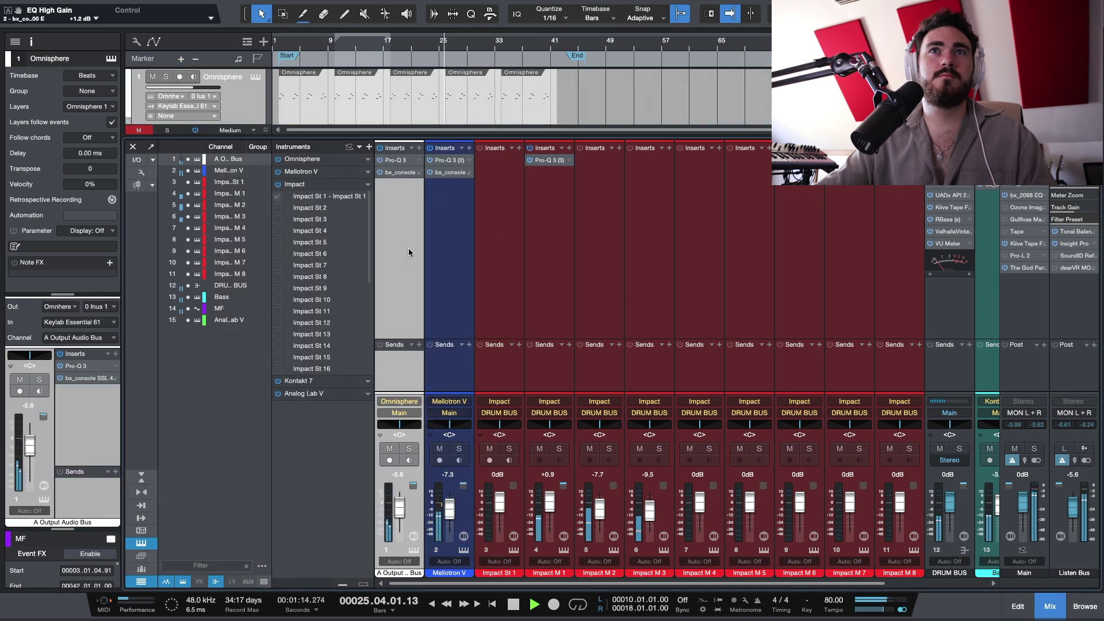
{"action": "key", "text": "s"}
{"action": "left_click", "coordinate": [401, 171]}
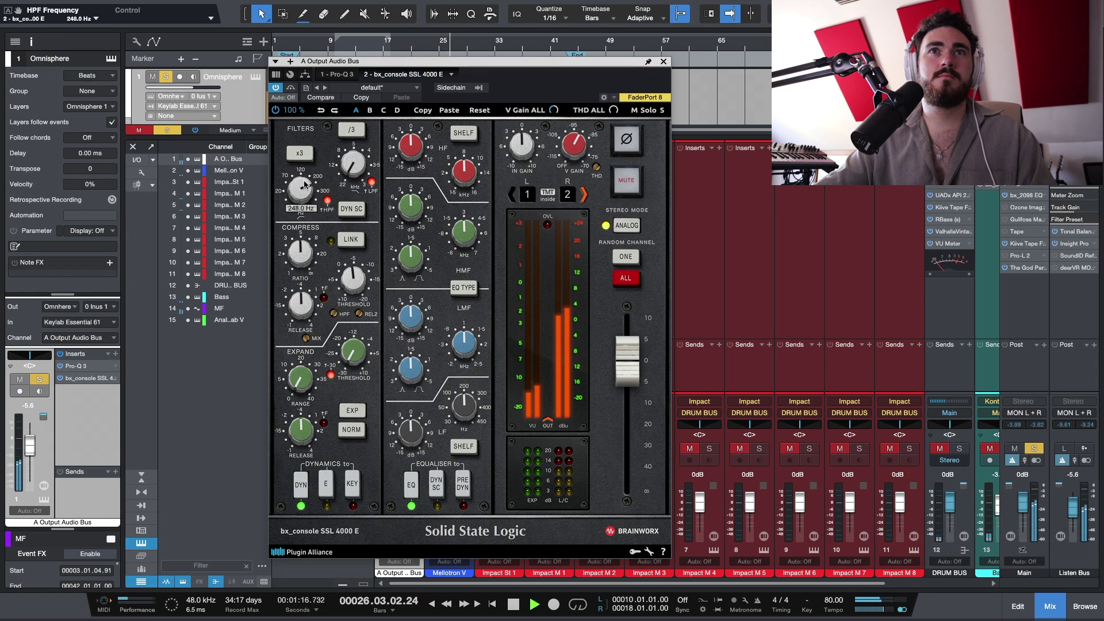
- Adjust the Omnisphere strip's high-pass and low-pass filters, and lower its compressor threshold to about -10.9 dB
{"action": "left_click_drag", "start_coordinate": [303, 184], "coordinate": [302, 197]}
{"action": "left_click", "coordinate": [300, 153]}
{"action": "left_click", "coordinate": [300, 154]}
{"action": "left_click_drag", "start_coordinate": [352, 284], "coordinate": [354, 259]}
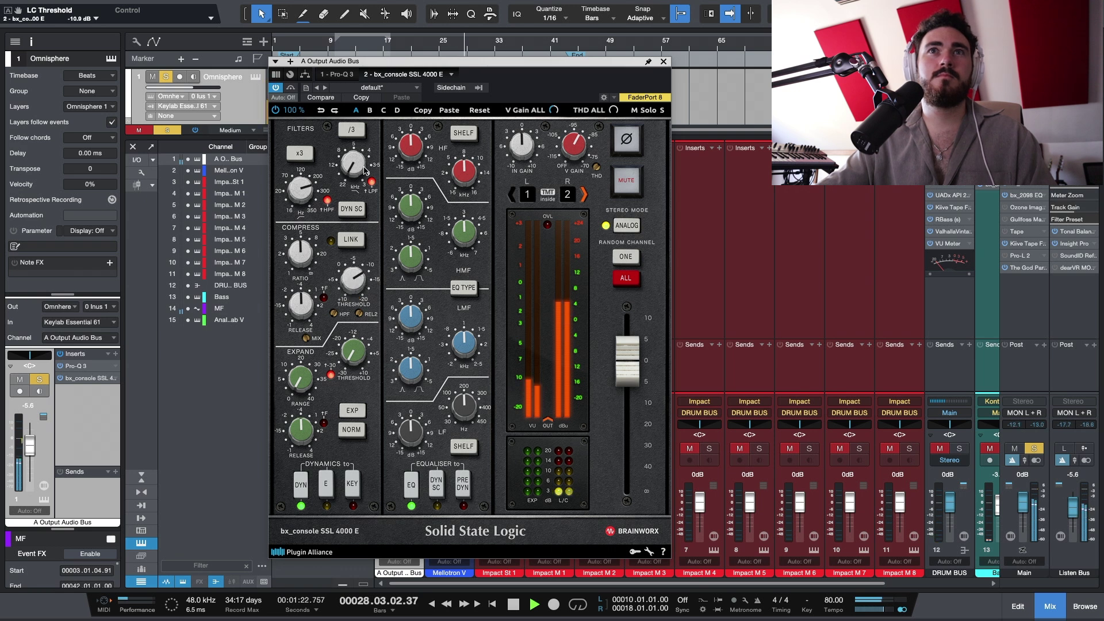
{"action": "left_click_drag", "start_coordinate": [362, 167], "coordinate": [360, 149]}
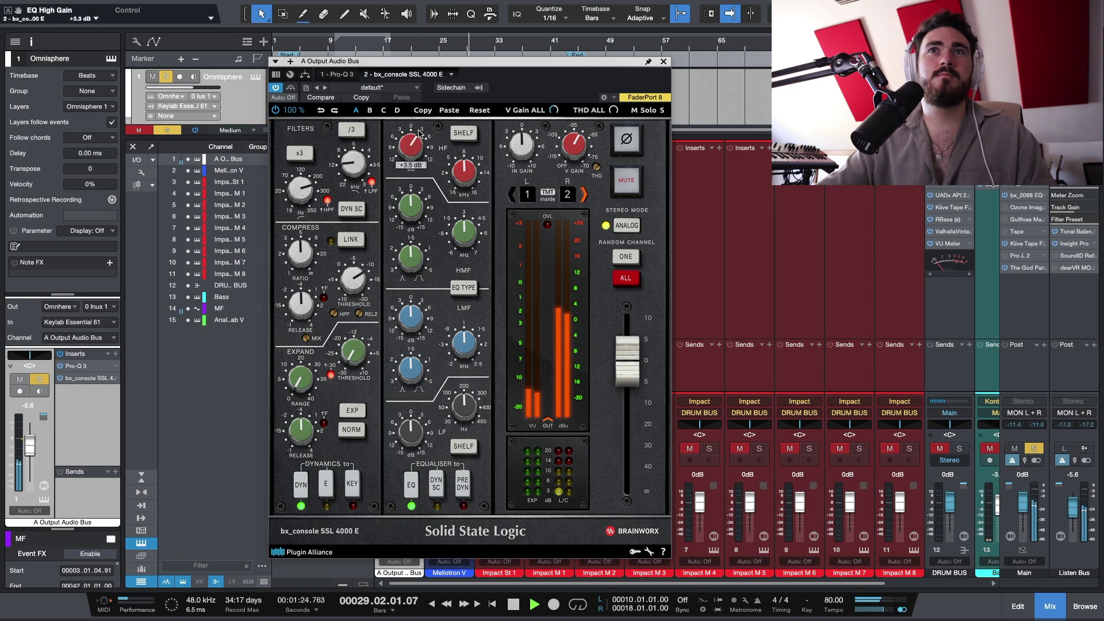
- Set the Omnisphere HF band to Bell at about +3.1 dB, cut its low-mid and low gains slightly, and unsolo the channel
{"action": "left_click", "coordinate": [466, 138]}
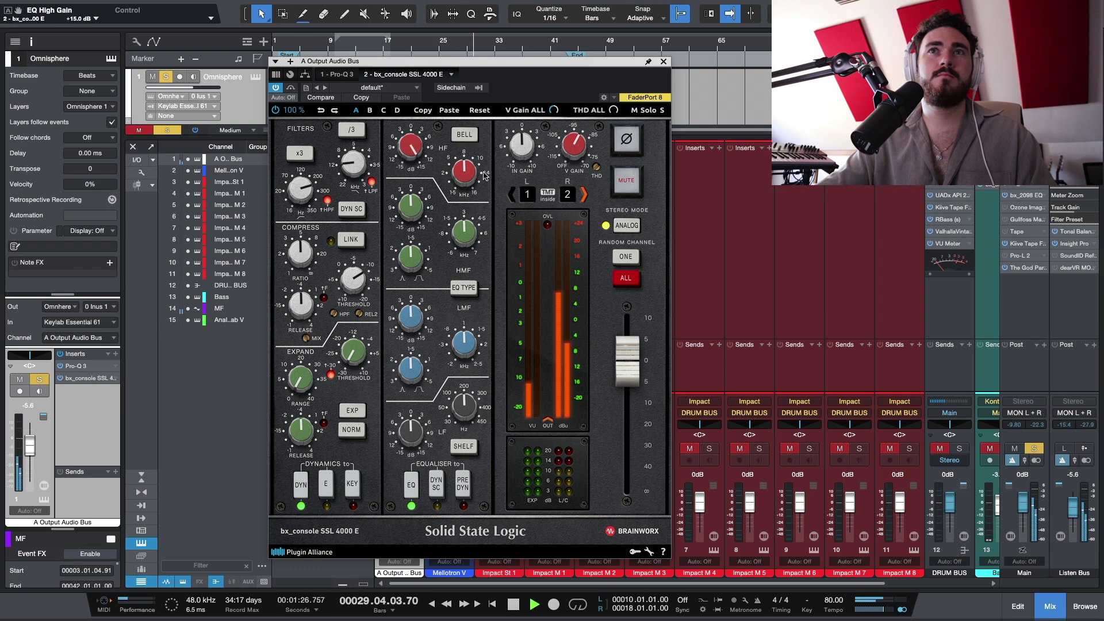
{"action": "left_click_drag", "start_coordinate": [414, 145], "coordinate": [408, 201]}
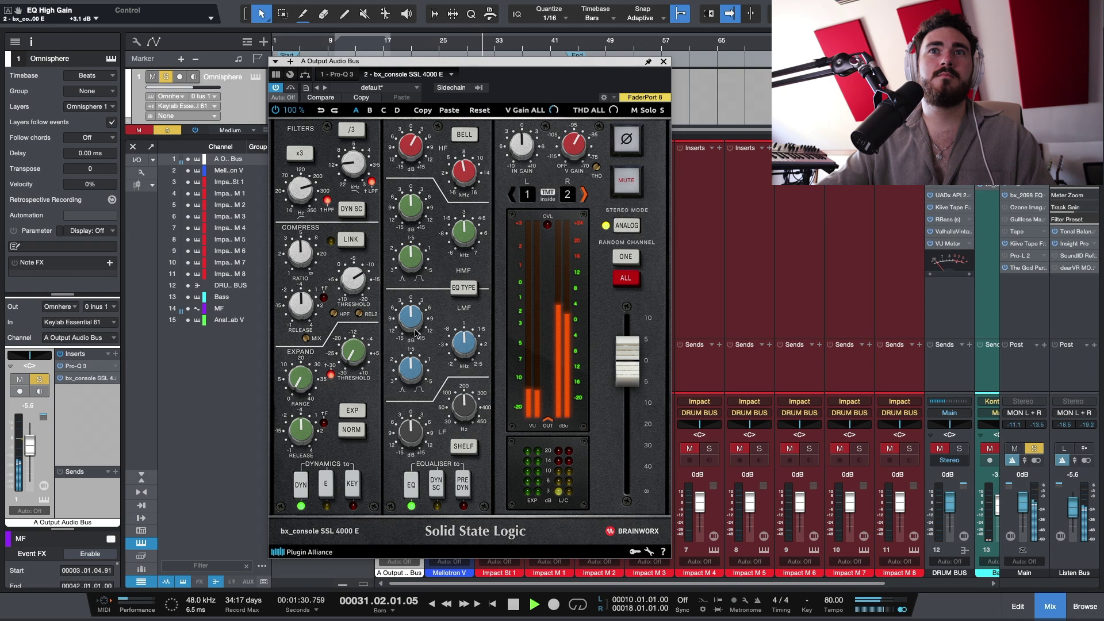
{"action": "left_click_drag", "start_coordinate": [416, 332], "coordinate": [410, 286]}
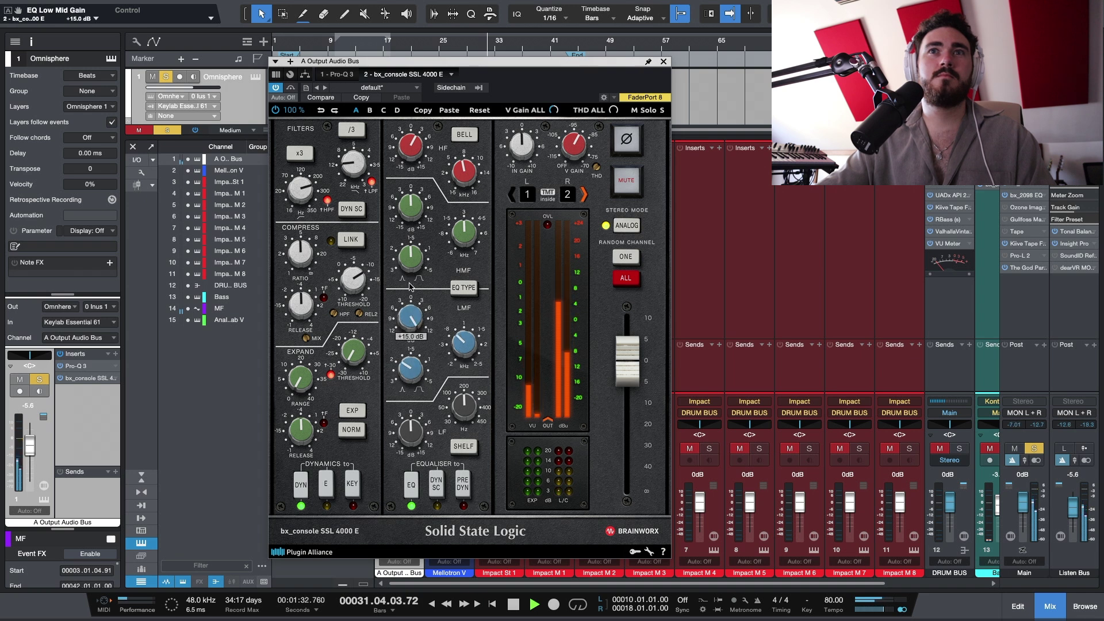
{"action": "left_click_drag", "start_coordinate": [461, 344], "coordinate": [406, 368]}
{"action": "left_click_drag", "start_coordinate": [411, 431], "coordinate": [410, 437]}
{"action": "key", "text": "s"}
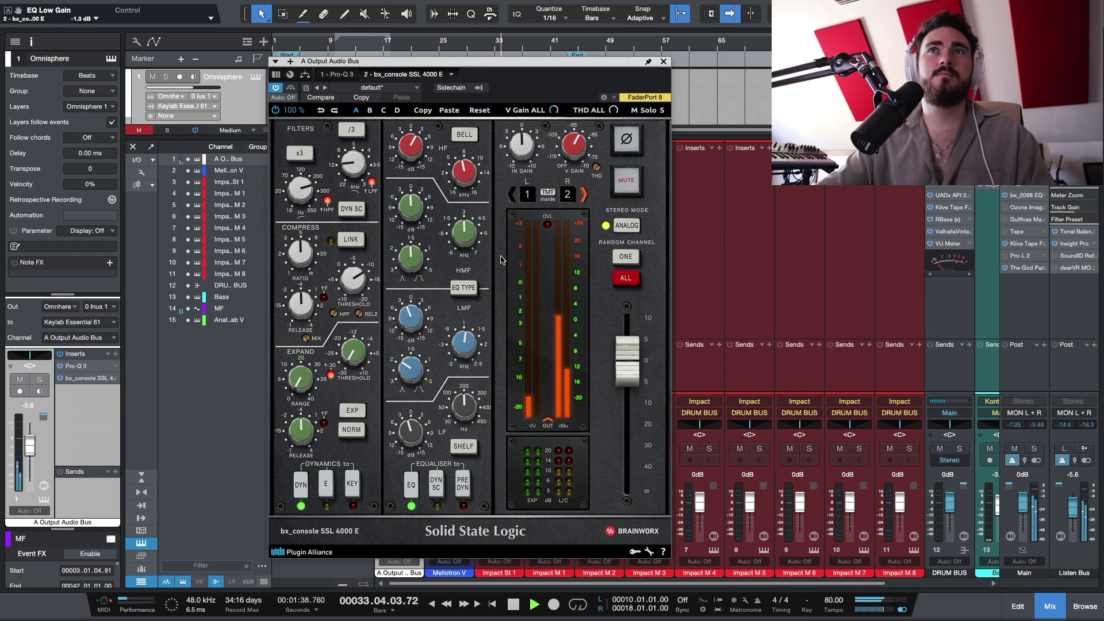
{"action": "left_click", "coordinate": [663, 61]}
- Solo the Impact M 1 channel and insert bx_console SSL 4000 E after its Pro-Q 3
{"action": "scroll", "coordinate": [560, 240], "scroll_direction": "right", "scroll_amount": 1}
{"action": "left_click", "coordinate": [522, 222]}
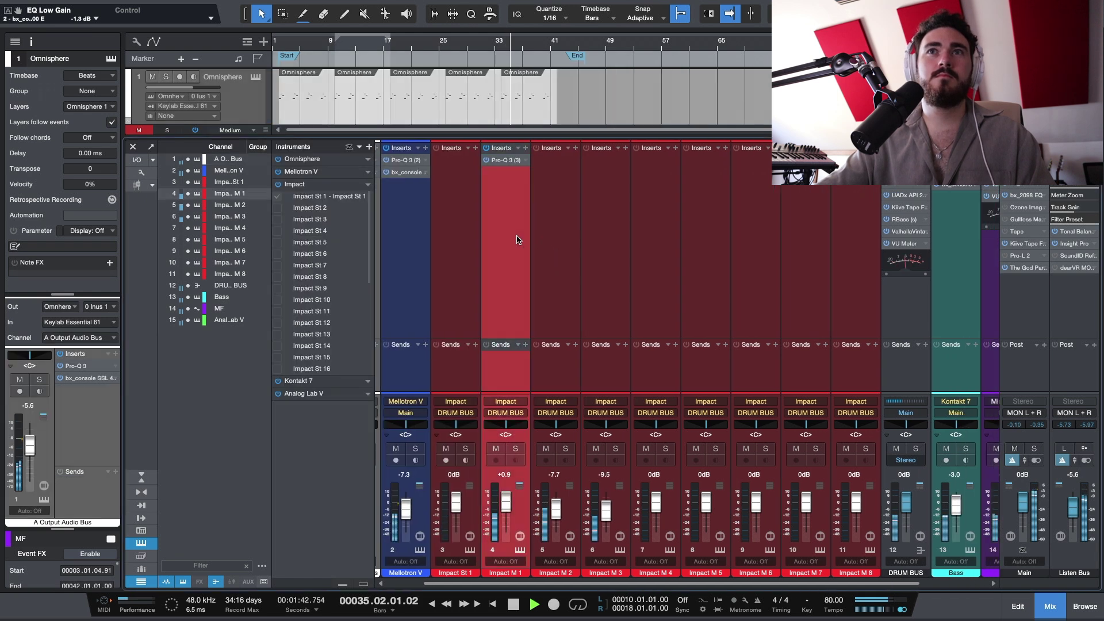
{"action": "key", "text": "s"}
{"action": "key", "text": "ctrl+alt+b"}
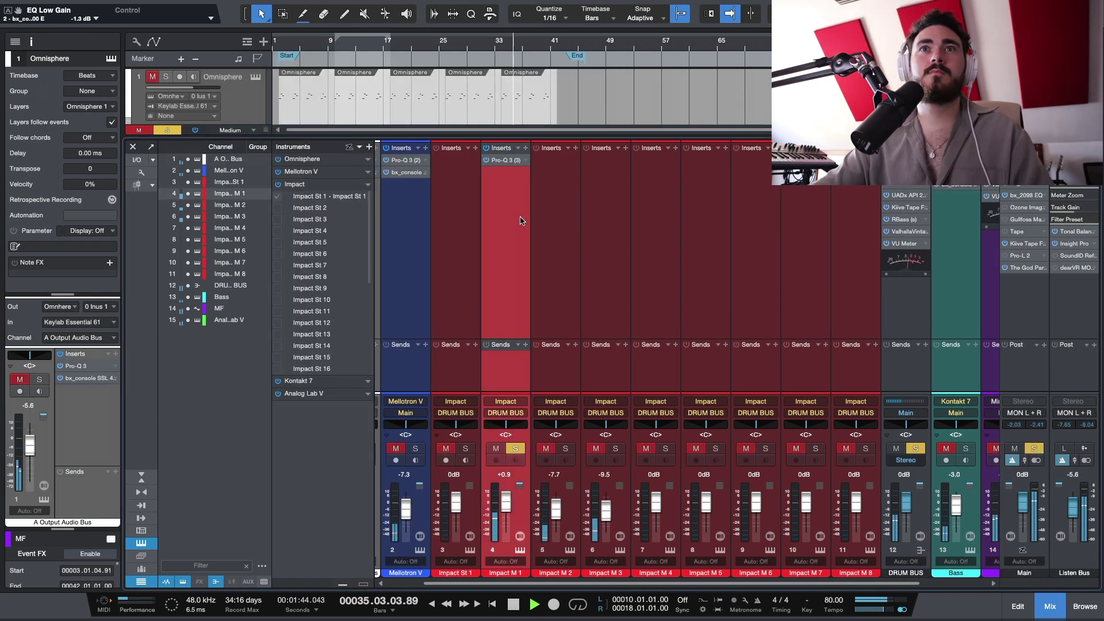
- Set the Impact M 1 high-pass filter to about 34.7 Hz, and try its compressor threshold and upper EQ gains
{"action": "left_click_drag", "start_coordinate": [301, 194], "coordinate": [305, 171]}
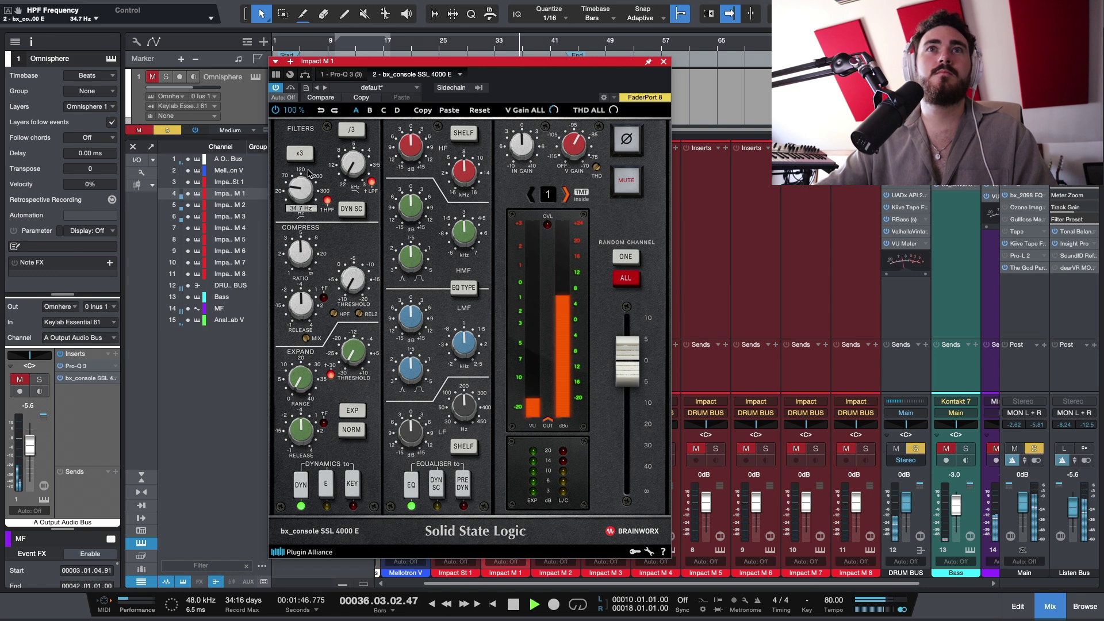
{"action": "mouse_move", "coordinate": [351, 281]}
{"action": "left_mouse_down"}
{"action": "mouse_move", "coordinate": [384, 228]}
{"action": "mouse_move", "coordinate": [353, 288]}
{"action": "left_mouse_up"}
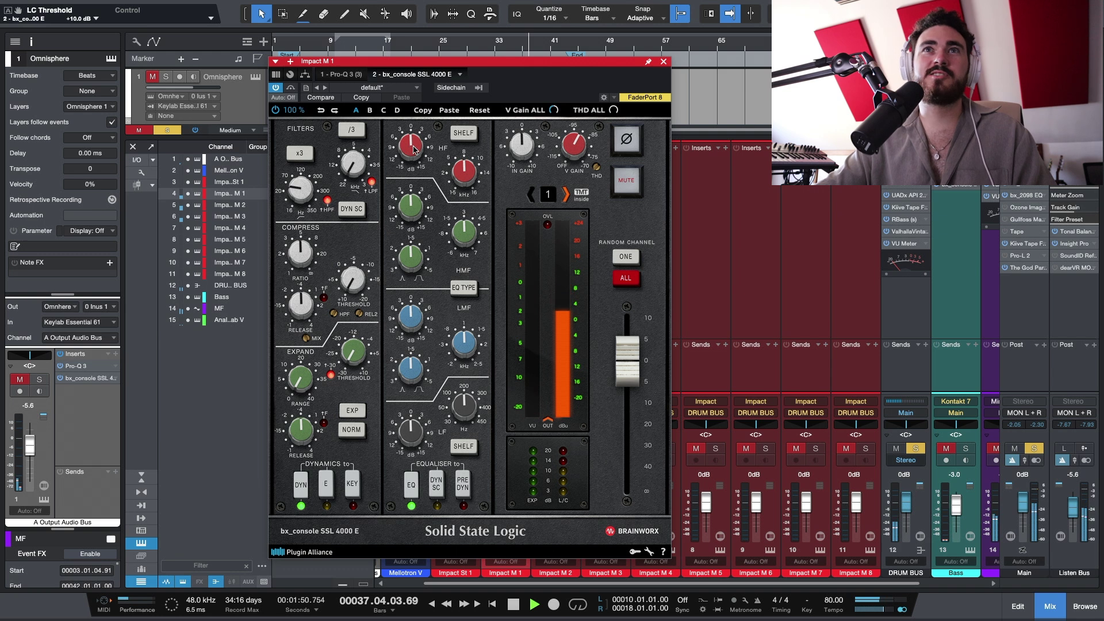
{"action": "mouse_move", "coordinate": [413, 148]}
{"action": "left_mouse_down"}
{"action": "mouse_move", "coordinate": [415, 137]}
{"action": "mouse_move", "coordinate": [415, 155]}
{"action": "left_mouse_up"}
{"action": "mouse_move", "coordinate": [411, 207]}
{"action": "left_mouse_down"}
{"action": "mouse_move", "coordinate": [430, 142]}
{"action": "mouse_move", "coordinate": [415, 207]}
{"action": "left_mouse_up"}
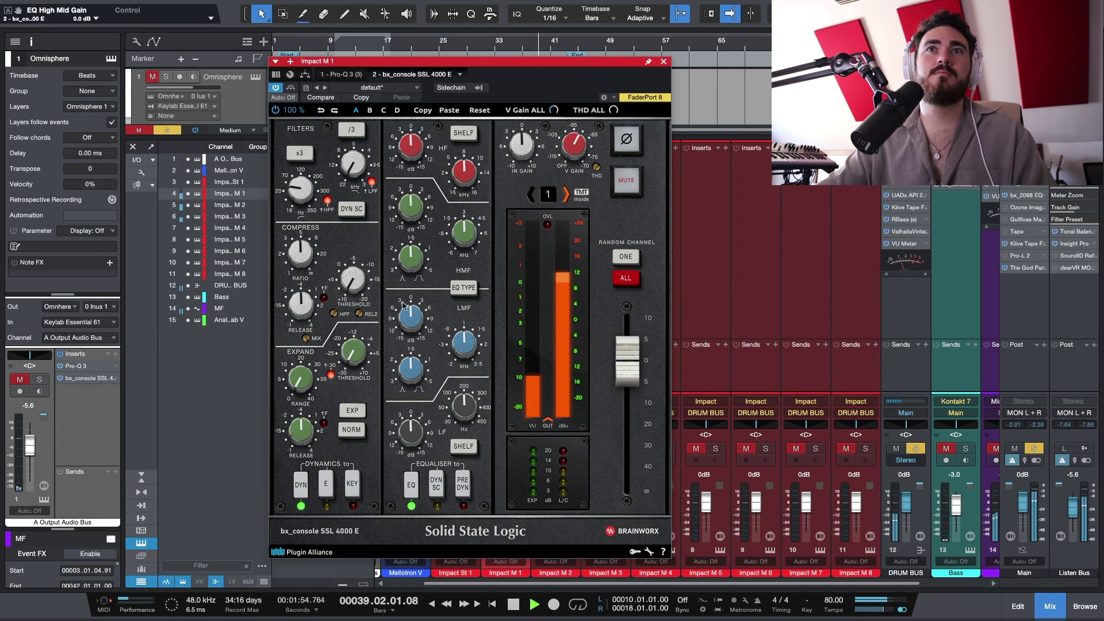
- Try the low-mid gain and frequency on Impact M 1, and reset them to 0.0 dB and 1.0 kHz
{"action": "left_click_drag", "start_coordinate": [412, 318], "coordinate": [425, 256]}
{"action": "left_click_drag", "start_coordinate": [457, 349], "coordinate": [449, 341]}
{"action": "double_click", "coordinate": [409, 324]}
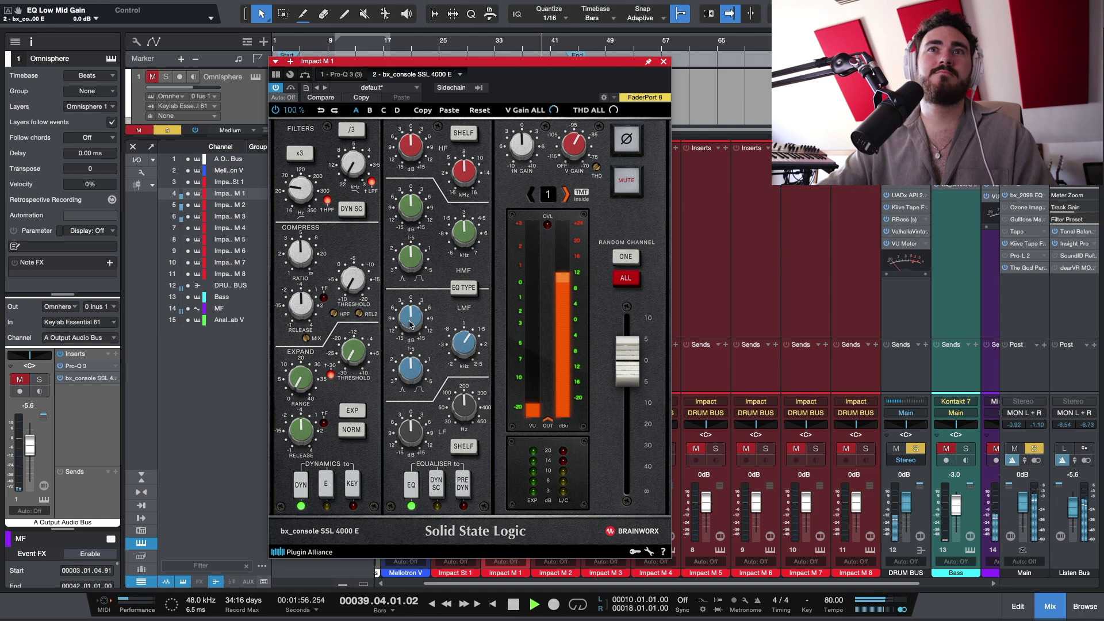
{"action": "double_click", "coordinate": [460, 345]}
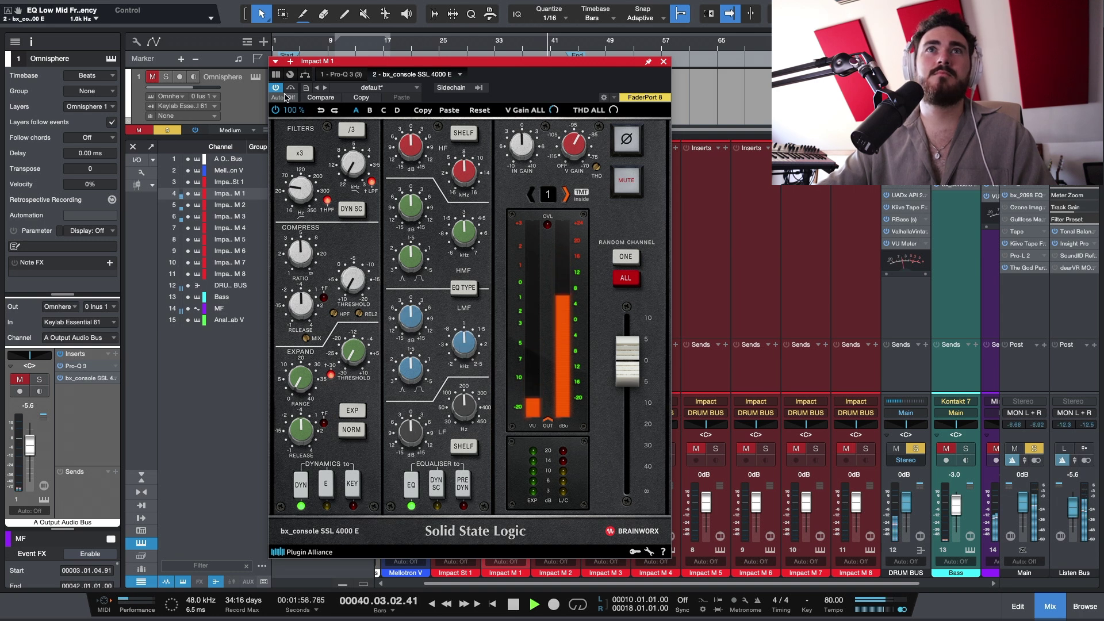
- Solo the Impact M 2 channel and insert the recently used bx_console SSL 4000 E on it
{"action": "left_click", "coordinate": [663, 61]}
{"action": "left_click", "coordinate": [550, 277]}
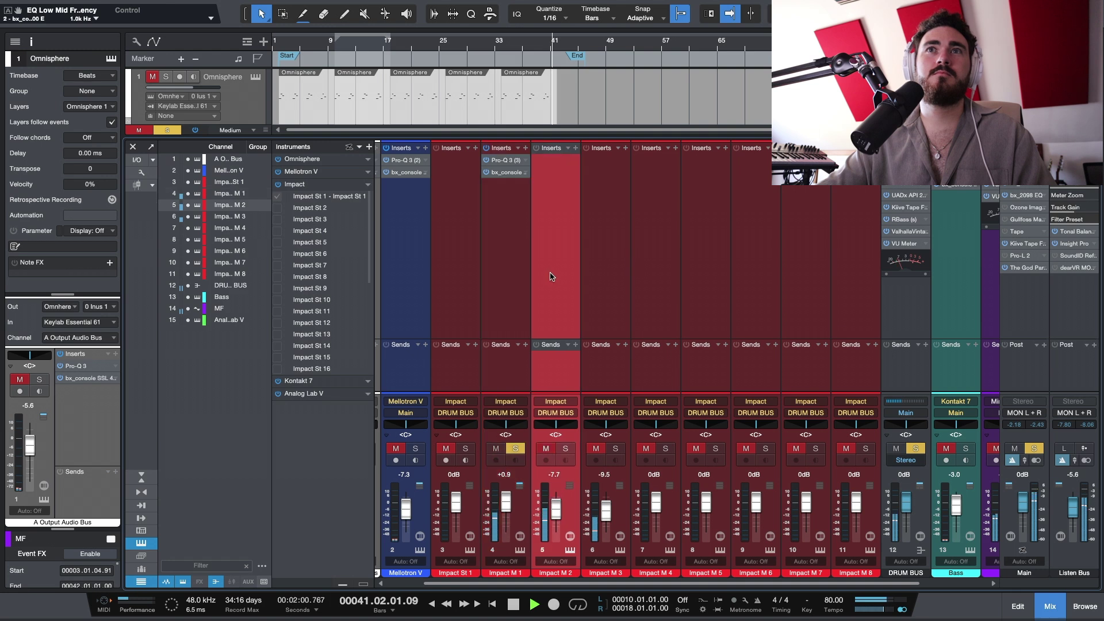
{"action": "left_click", "coordinate": [575, 147]}
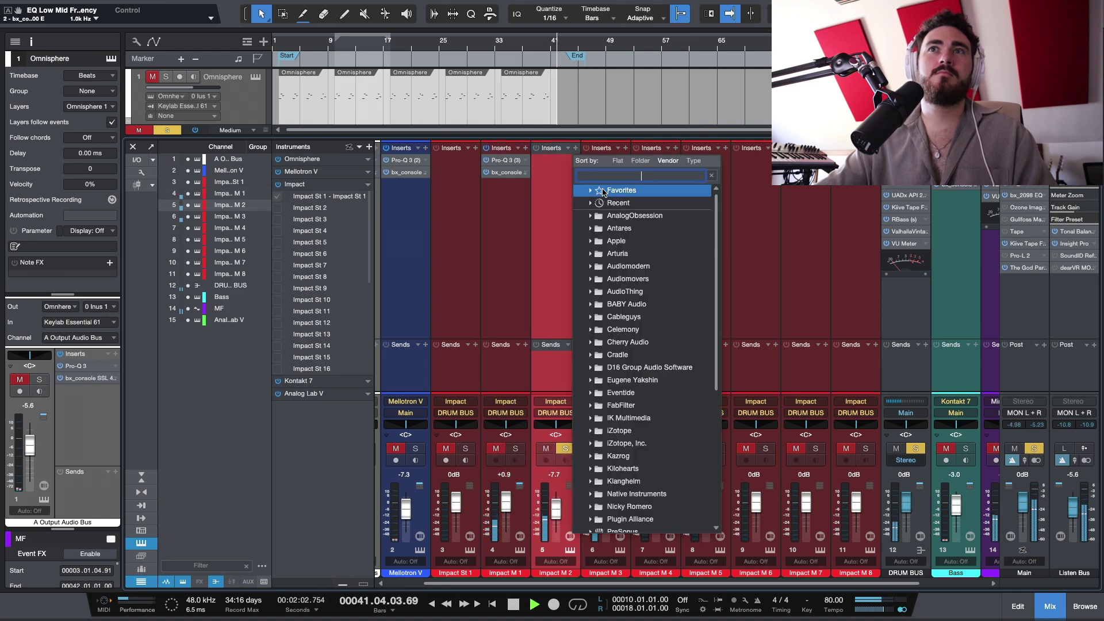
{"action": "left_click", "coordinate": [606, 202]}
{"action": "left_click", "coordinate": [615, 215]}
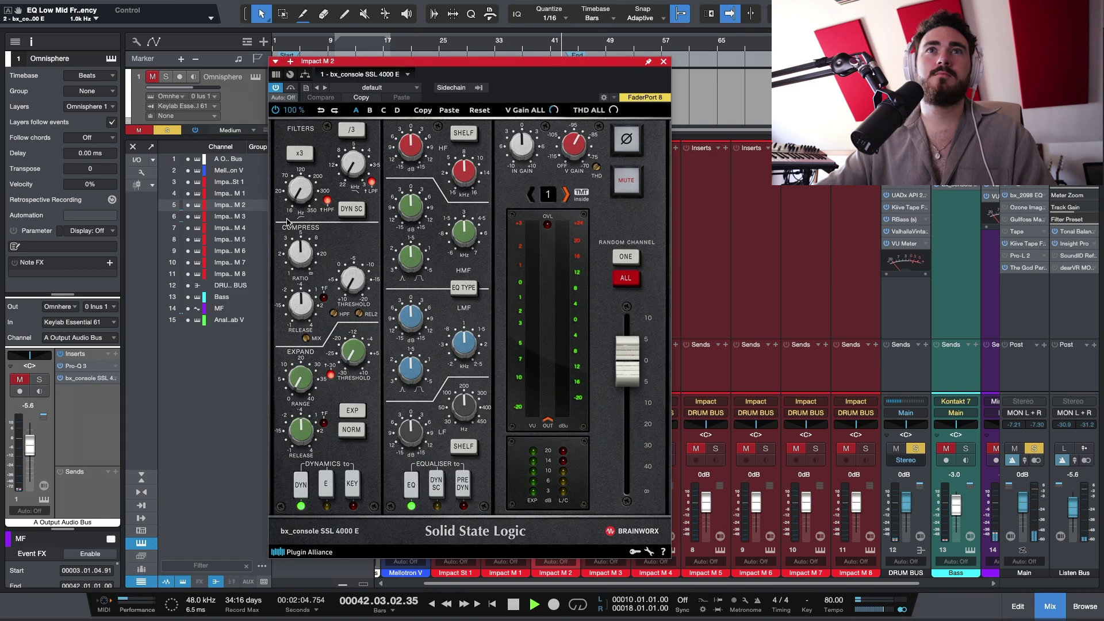
- Adjust the Impact M 2 high-pass filter and compressor release during playback, and set the compressor threshold to about +3.6 dB
{"action": "left_click_drag", "start_coordinate": [300, 188], "coordinate": [310, 146]}
{"action": "key", "text": "space"}
{"action": "mouse_move", "coordinate": [308, 186]}
{"action": "left_mouse_down"}
{"action": "mouse_move", "coordinate": [300, 216]}
{"action": "mouse_move", "coordinate": [305, 188]}
{"action": "left_mouse_up"}
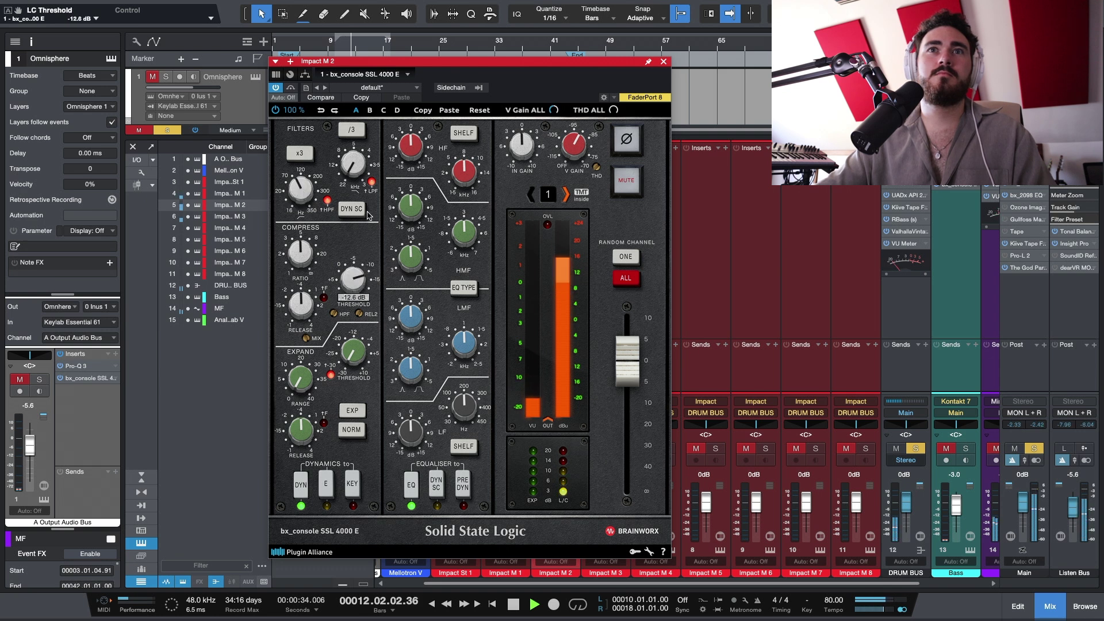
{"action": "left_click_drag", "start_coordinate": [313, 239], "coordinate": [315, 432]}
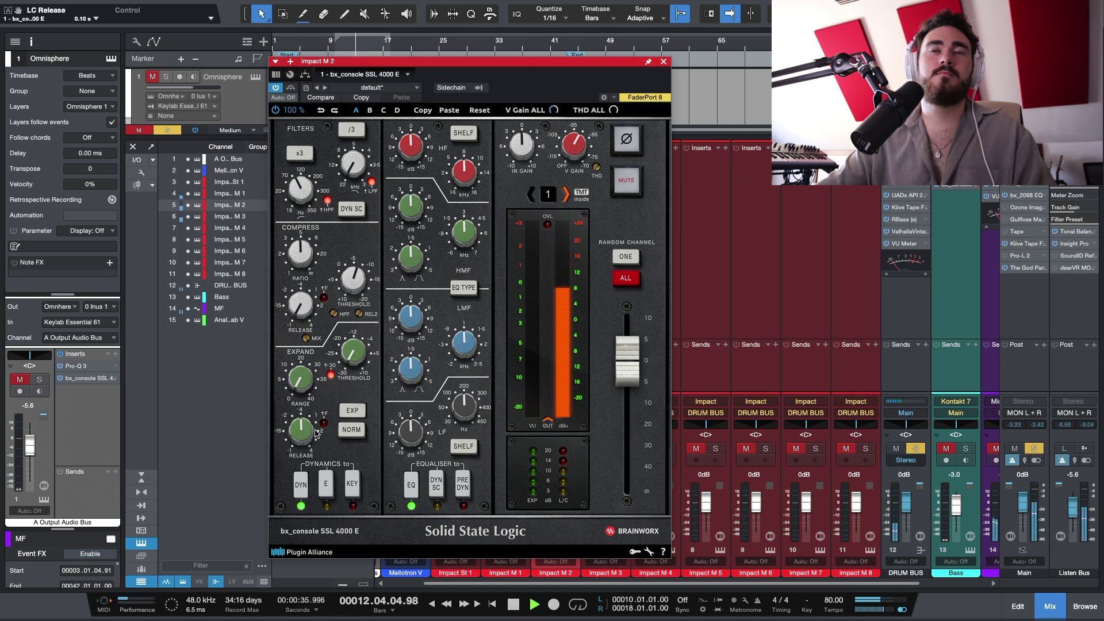
{"action": "left_click_drag", "start_coordinate": [321, 302], "coordinate": [321, 368]}
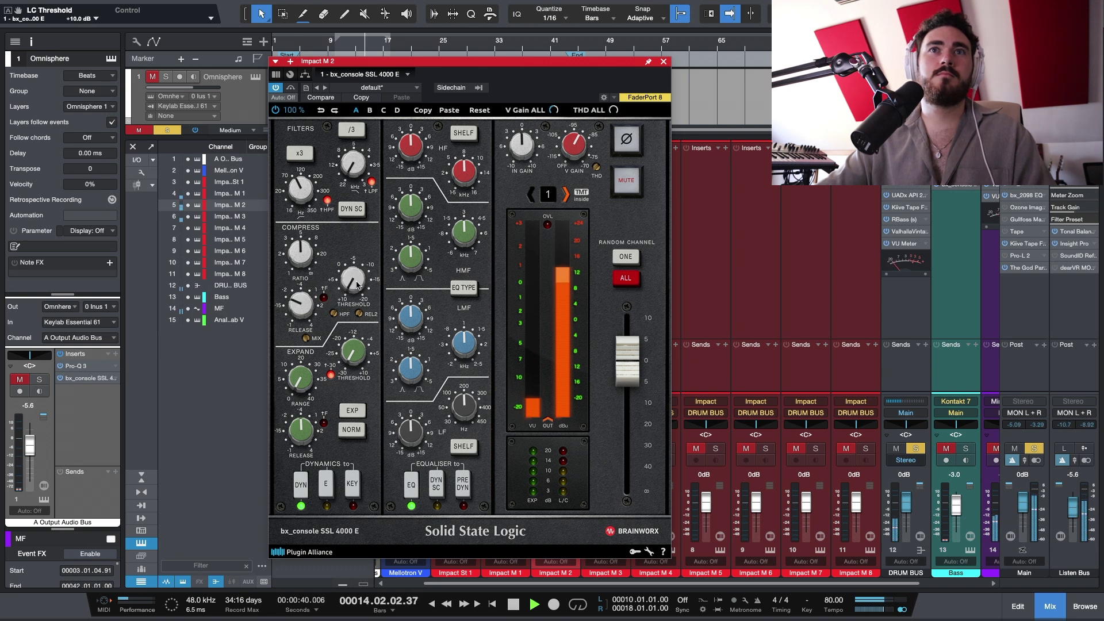
{"action": "left_click_drag", "start_coordinate": [353, 285], "coordinate": [355, 266]}
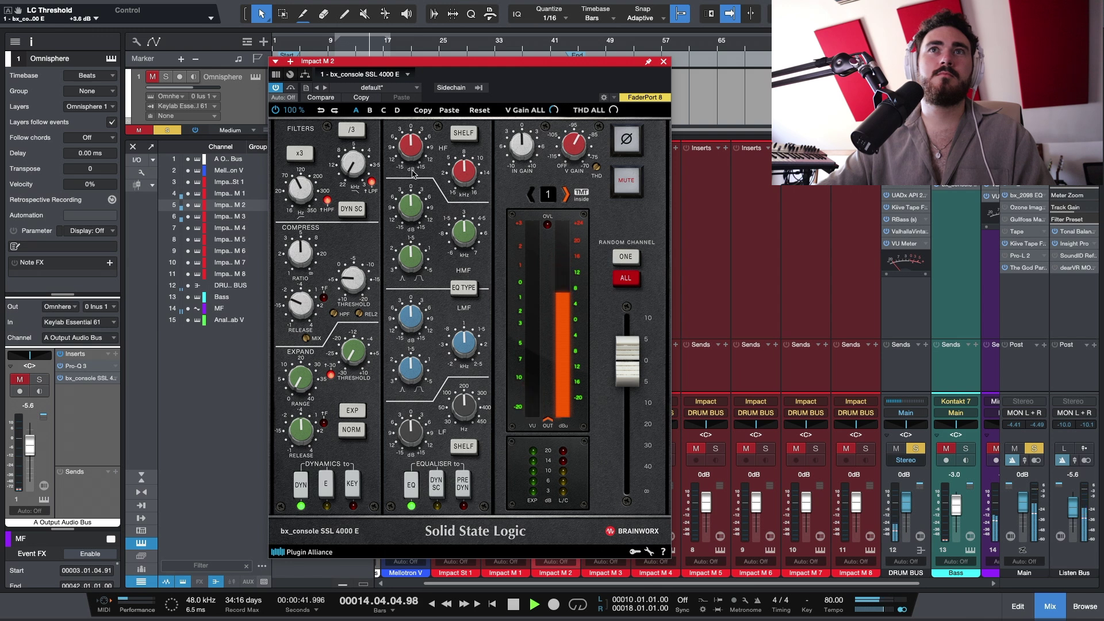
- Try a +15 dB high-frequency boost in Bell mode on Impact M 2, and restore flat gain and Shelf mode
{"action": "left_click_drag", "start_coordinate": [412, 152], "coordinate": [414, 107]}
{"action": "left_click", "coordinate": [463, 133]}
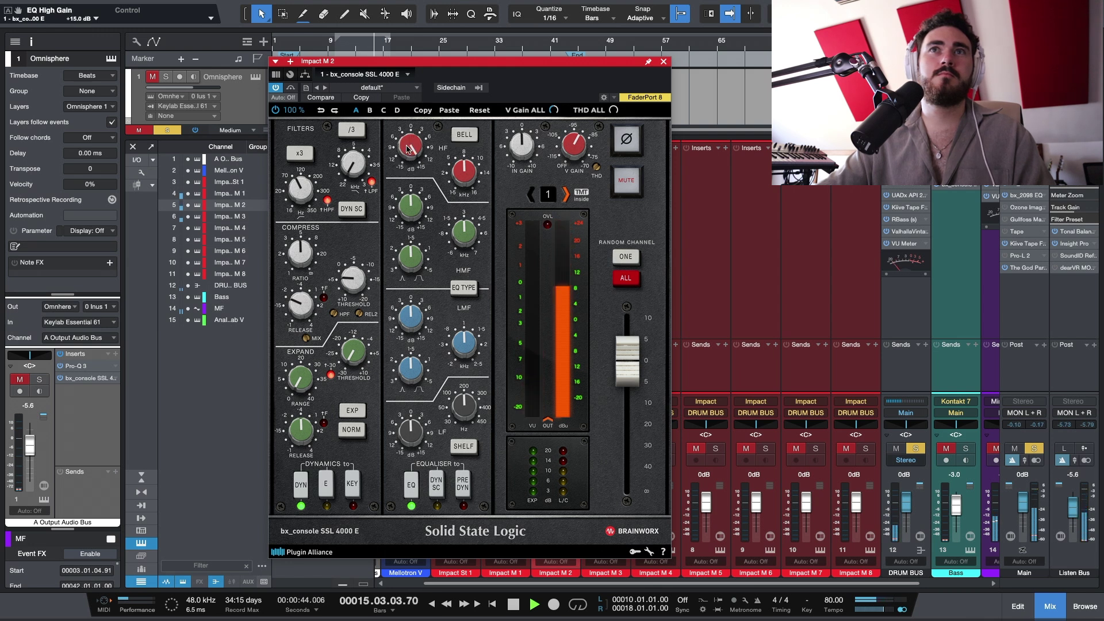
{"action": "double_click", "coordinate": [407, 146]}
{"action": "left_click", "coordinate": [463, 134]}
- Try a +15 dB high-mid boost around 5.1 kHz on Impact M 2, and reset the band's gain and frequency
{"action": "left_click_drag", "start_coordinate": [413, 205], "coordinate": [431, 147]}
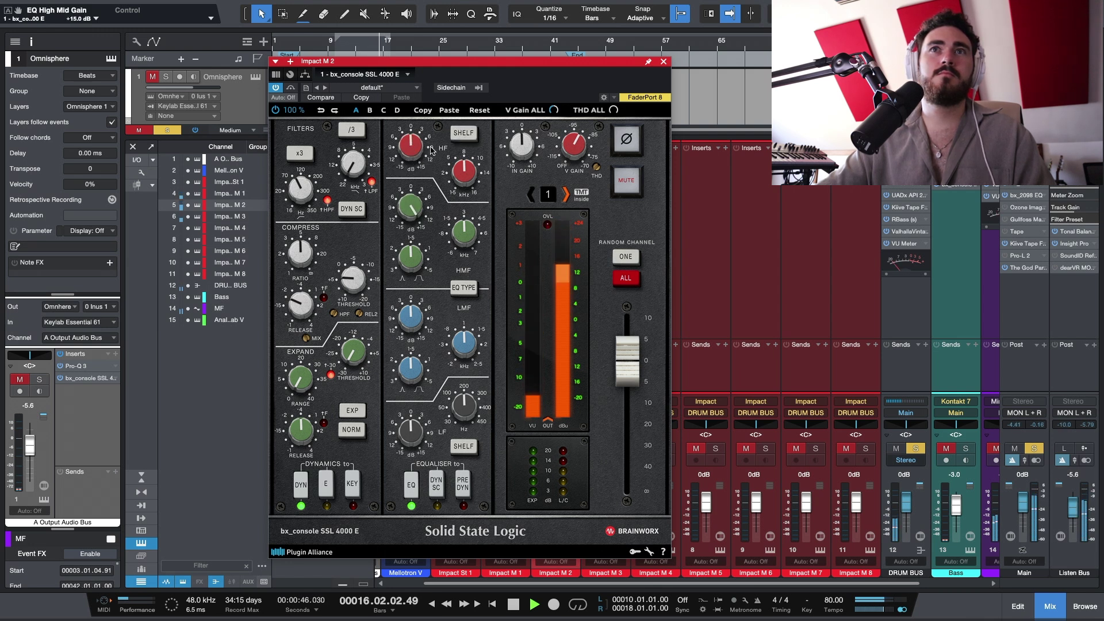
{"action": "left_click_drag", "start_coordinate": [466, 228], "coordinate": [470, 211]}
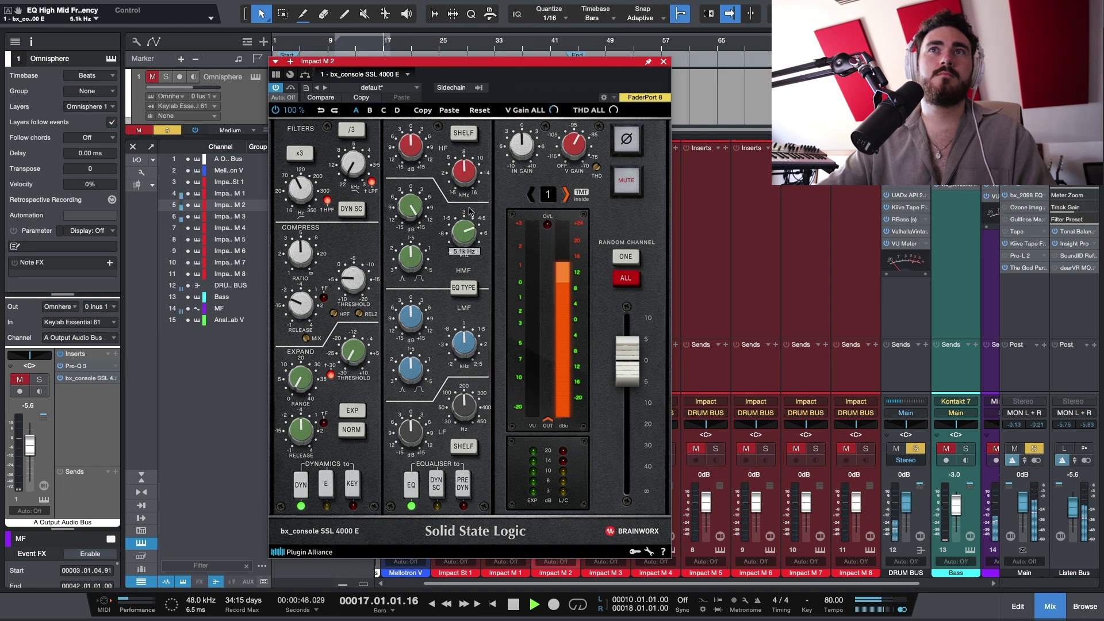
{"action": "double_click", "coordinate": [420, 218]}
{"action": "double_click", "coordinate": [464, 231]}
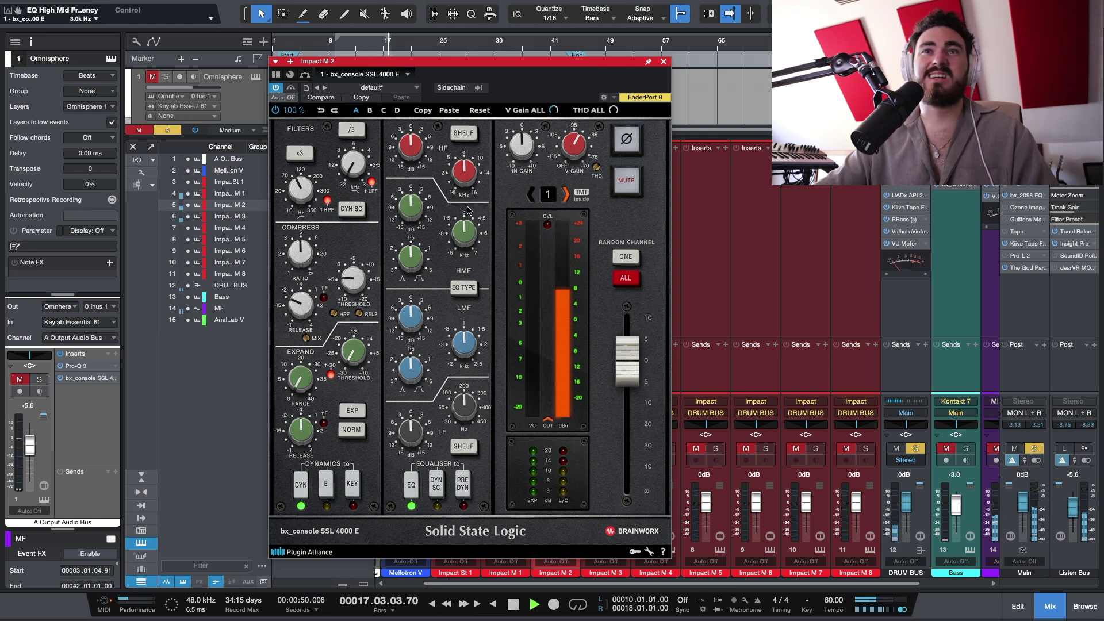
- Switch the Impact M 2 low band to Bell, and try its frequency with a boost of about 3 dB
{"action": "left_click", "coordinate": [462, 446]}
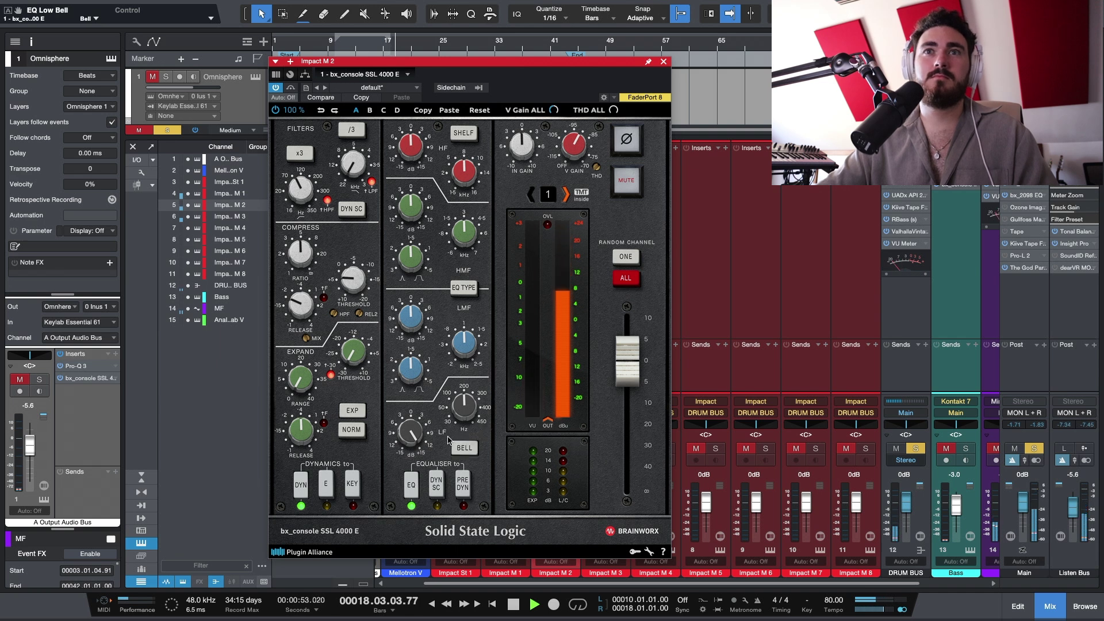
{"action": "mouse_move", "coordinate": [464, 409]}
{"action": "left_mouse_down"}
{"action": "mouse_move", "coordinate": [462, 422]}
{"action": "mouse_move", "coordinate": [465, 409]}
{"action": "left_mouse_up"}
{"action": "key", "text": "space"}
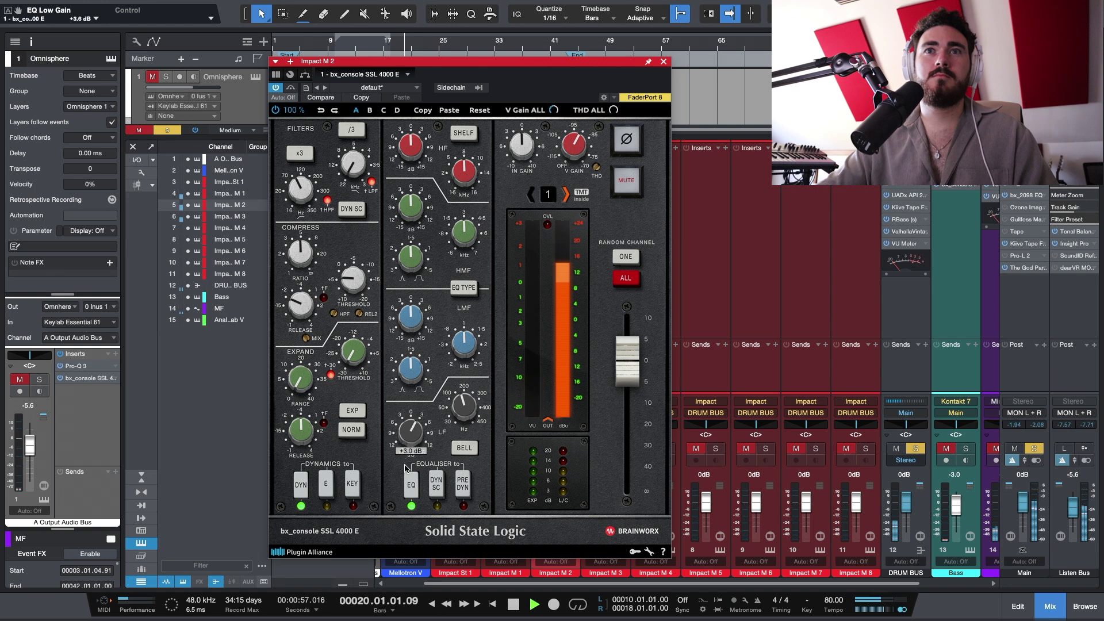
{"action": "left_click", "coordinate": [663, 61]}
- Move the solo from Impact M 2 to Impact M 3, insert TBTECH Kirchhoff-EQ and bx_console SSL 4000 E on it, and start playback
{"action": "left_click", "coordinate": [639, 290]}
{"action": "left_click", "coordinate": [589, 282]}
{"action": "key", "text": "s"}
{"action": "left_click", "coordinate": [542, 288]}
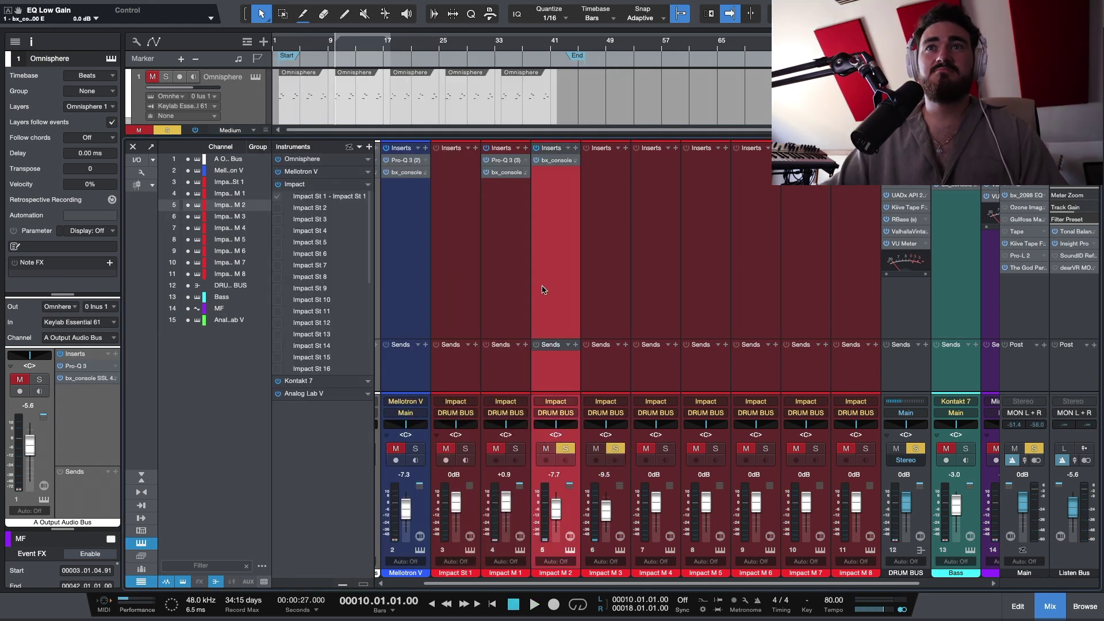
{"action": "key", "text": "s"}
{"action": "left_click", "coordinate": [619, 286]}
{"action": "key", "text": "space"}
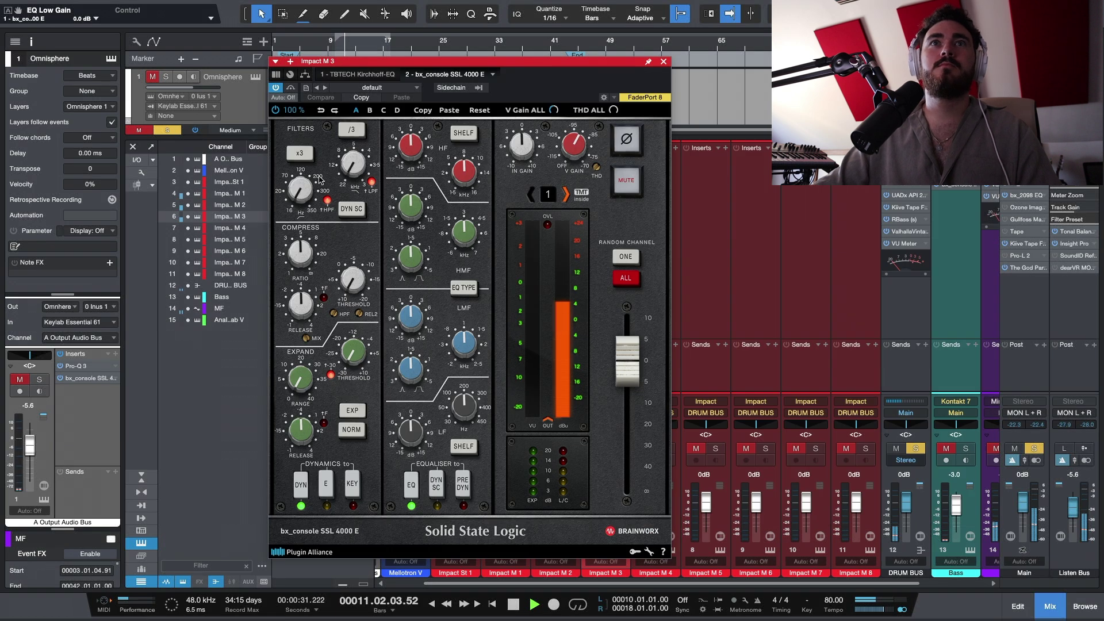
- Adjust the Impact M 3 high-pass filter with its x3 control, and try a high-frequency cut of about 13.3 dB
{"action": "mouse_move", "coordinate": [306, 187]}
{"action": "left_mouse_down"}
{"action": "mouse_move", "coordinate": [326, 169]}
{"action": "mouse_move", "coordinate": [295, 197]}
{"action": "left_mouse_up"}
{"action": "left_click", "coordinate": [301, 154]}
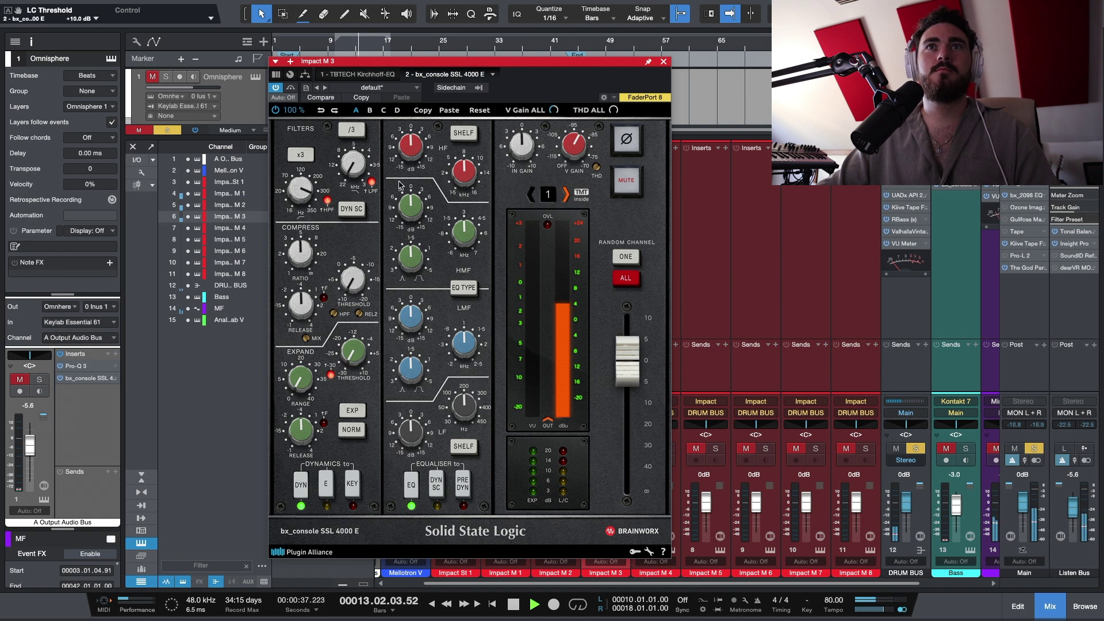
{"action": "scroll", "coordinate": [412, 154], "scroll_direction": "up", "scroll_amount": 4}
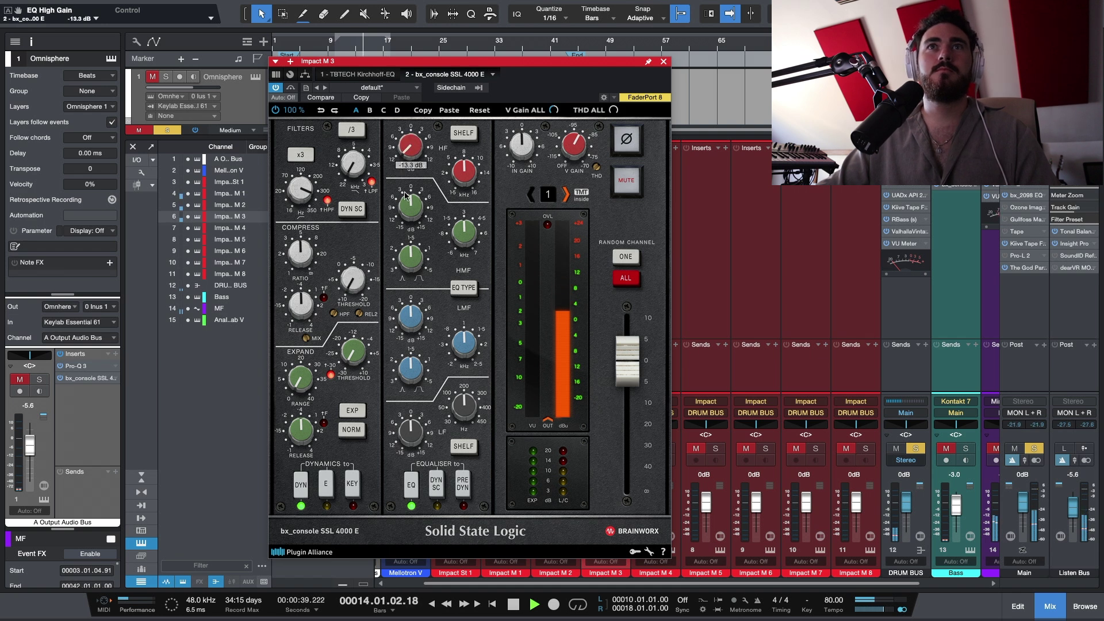
{"action": "left_click_drag", "start_coordinate": [405, 196], "coordinate": [411, 143]}
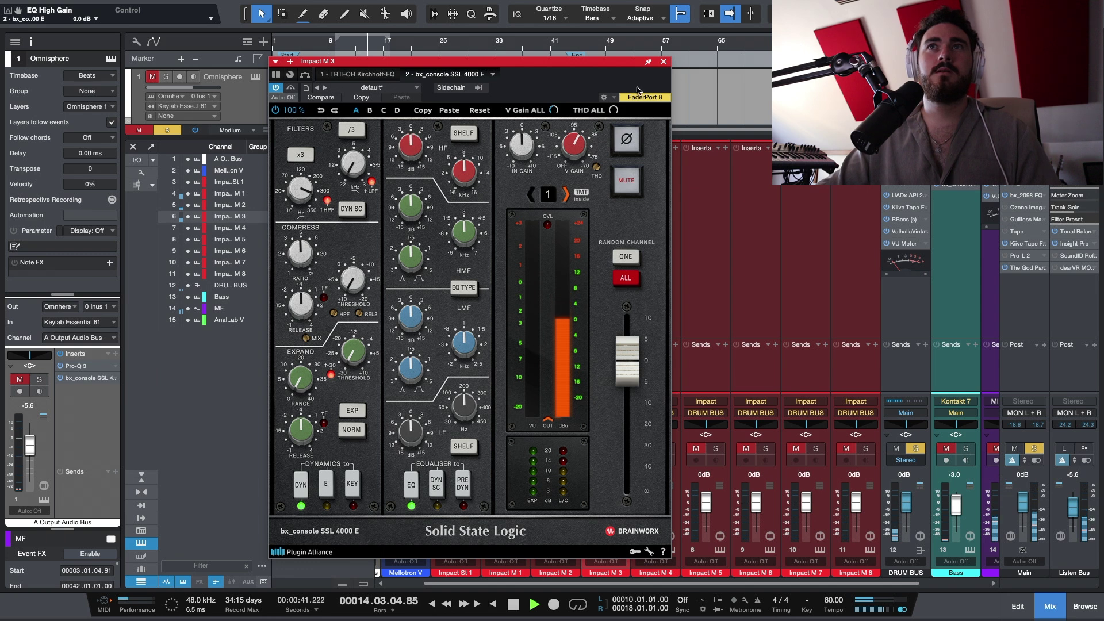
{"action": "left_click", "coordinate": [663, 61]}
- Open bx_console SSL 4000 E on Impact M 1 and set its low band gain to -3.4 dB
{"action": "left_click", "coordinate": [608, 160]}
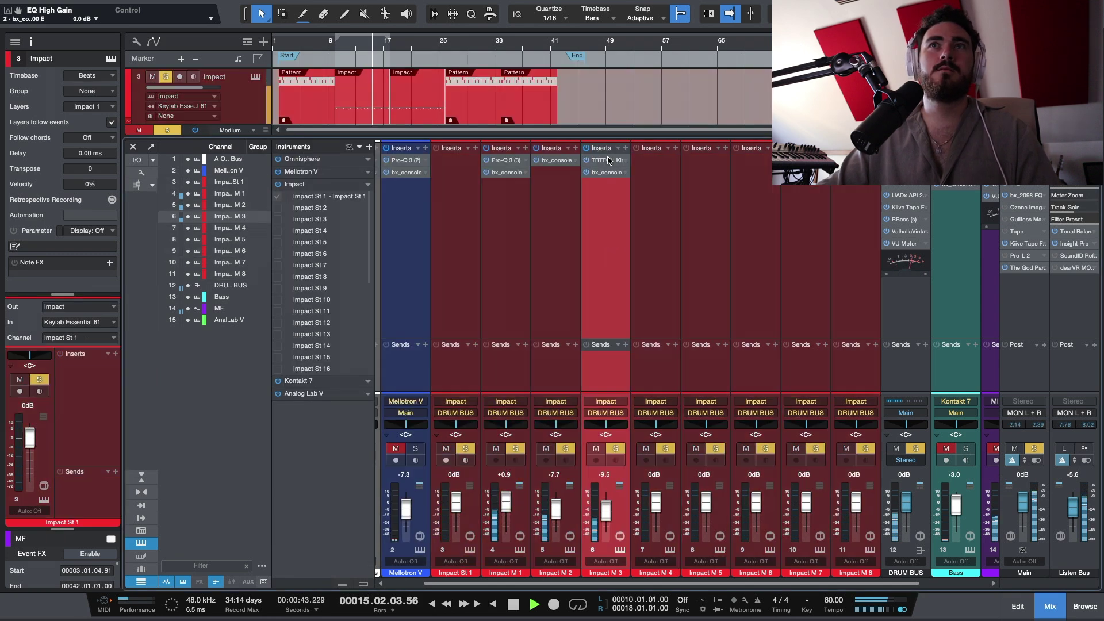
{"action": "left_click", "coordinate": [494, 218]}
{"action": "left_click", "coordinate": [505, 172]}
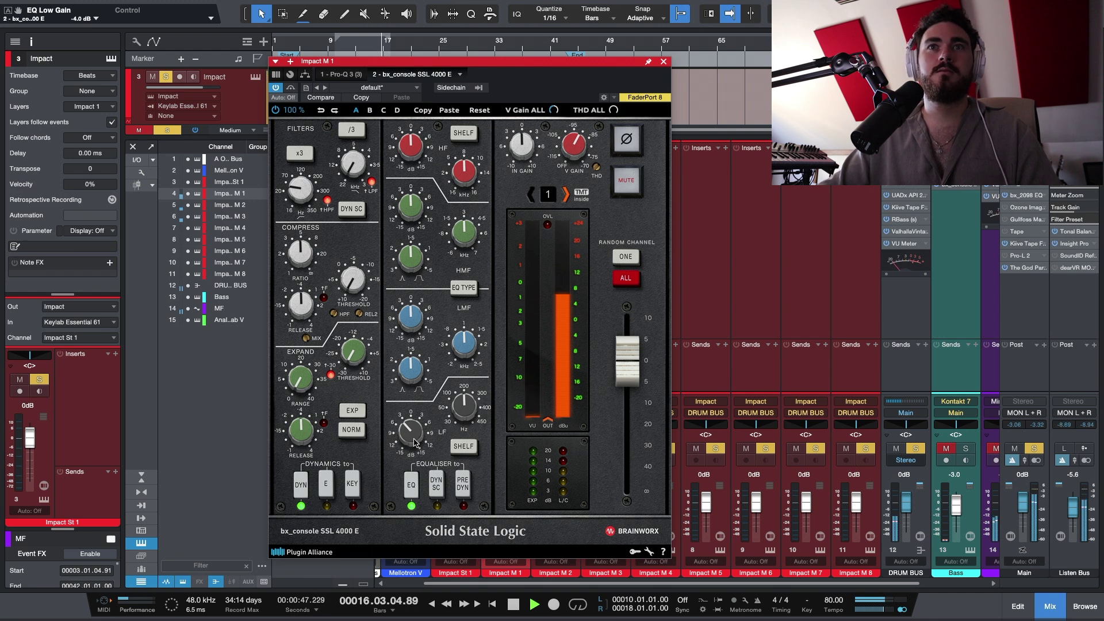
{"action": "left_click_drag", "start_coordinate": [412, 443], "coordinate": [412, 431]}
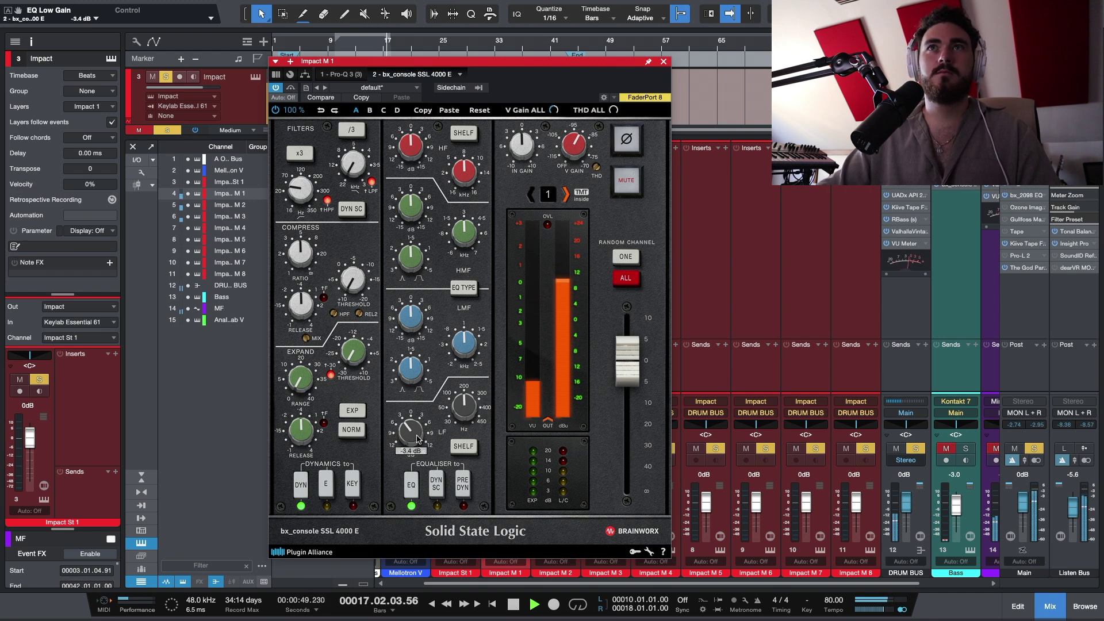
{"action": "left_click", "coordinate": [663, 61]}
- Lower the high-pass filter frequency in Impact M 3's bx_console SSL 4000 E to 947.6 Hz
{"action": "left_click", "coordinate": [621, 320]}
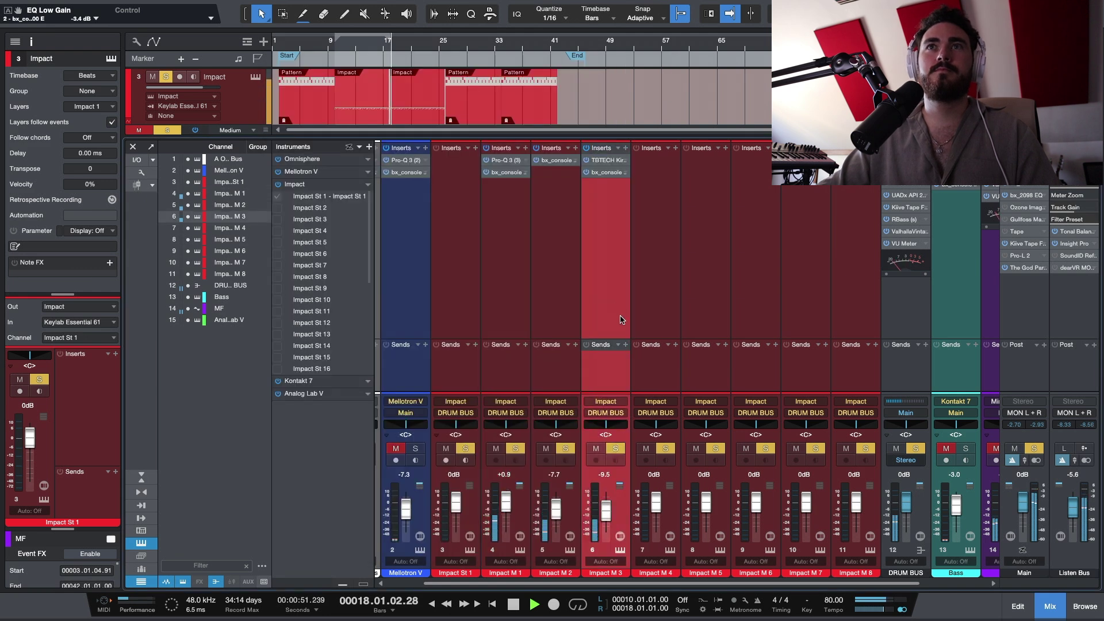
{"action": "left_click", "coordinate": [604, 171]}
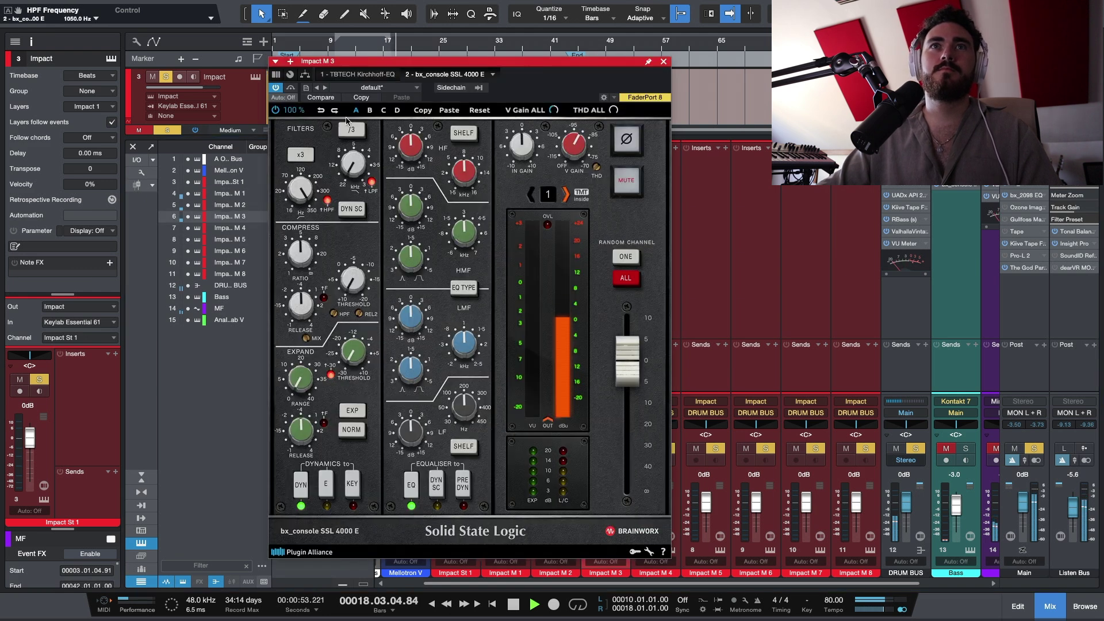
{"action": "left_click_drag", "start_coordinate": [295, 212], "coordinate": [294, 214]}
{"action": "left_click", "coordinate": [663, 61]}
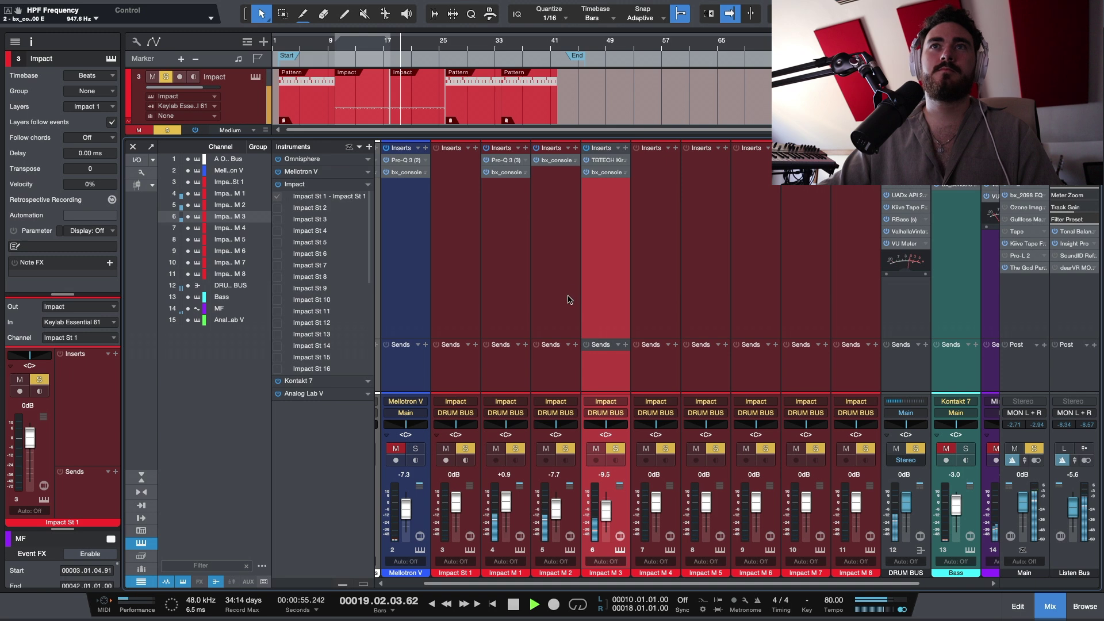
- Solo the Bass channel, restart playback, and set the high-pass filter in its bx_console SSL 4000 E to 29.7 Hz
{"action": "scroll", "coordinate": [569, 299], "scroll_direction": "right", "scroll_amount": 3}
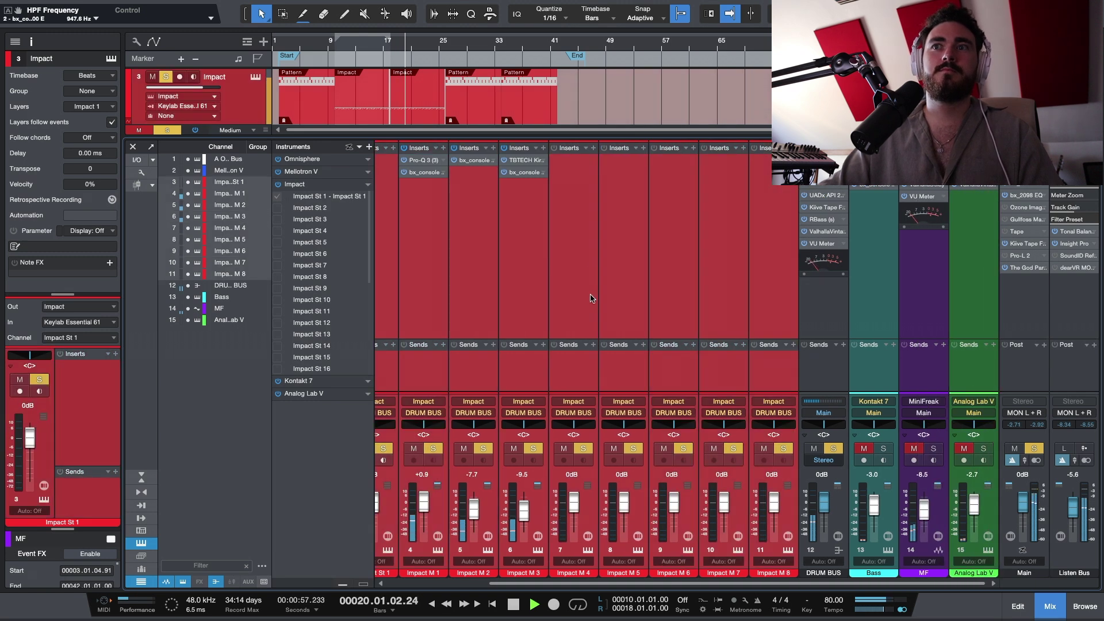
{"action": "left_click", "coordinate": [885, 222]}
{"action": "double_click", "coordinate": [873, 184]}
{"action": "key", "text": "space"}
{"action": "key", "text": "space"}
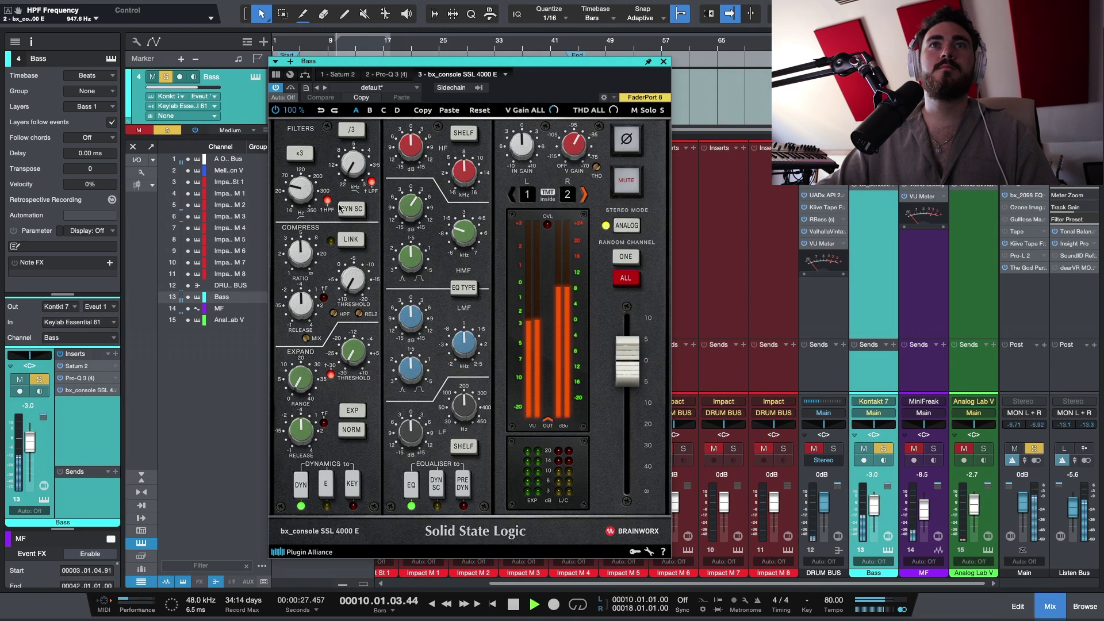
{"action": "left_click_drag", "start_coordinate": [314, 197], "coordinate": [292, 248]}
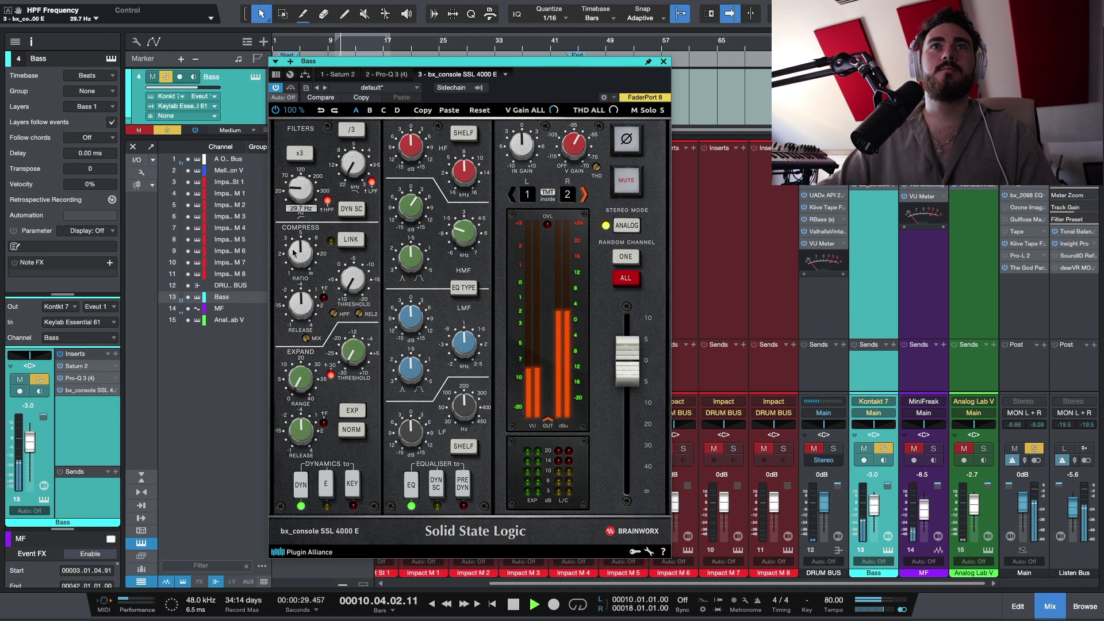
- Compress the Bass by adjusting the compressor's threshold and ratio and setting its release to about 0.11 s
{"action": "mouse_move", "coordinate": [353, 280]}
{"action": "left_mouse_down"}
{"action": "mouse_move", "coordinate": [371, 207]}
{"action": "mouse_move", "coordinate": [361, 276]}
{"action": "left_mouse_up"}
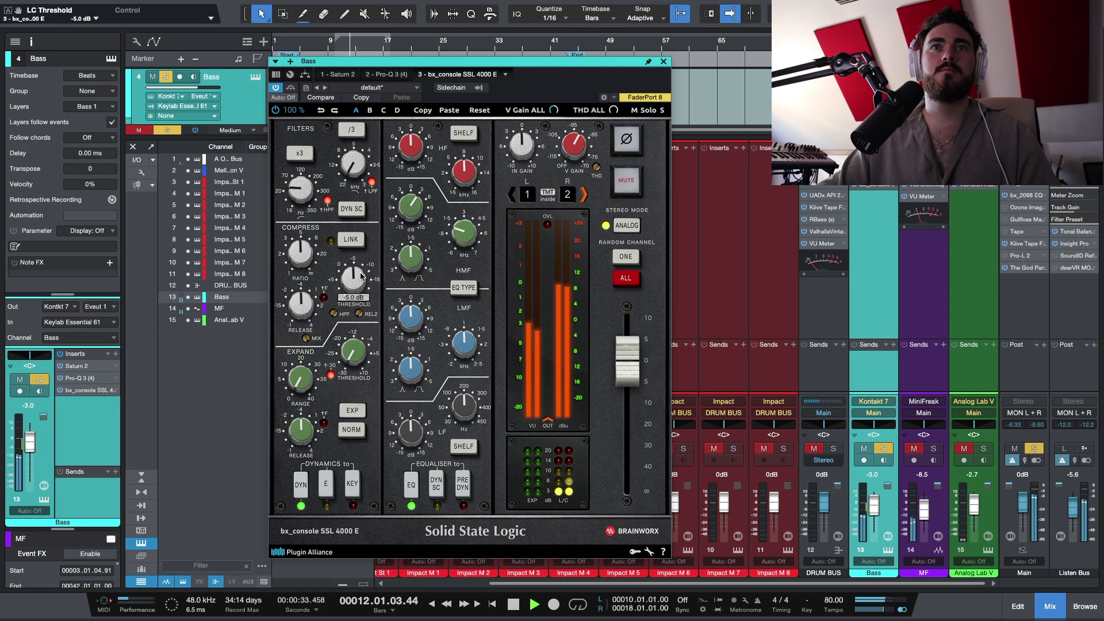
{"action": "left_click_drag", "start_coordinate": [303, 252], "coordinate": [307, 282]}
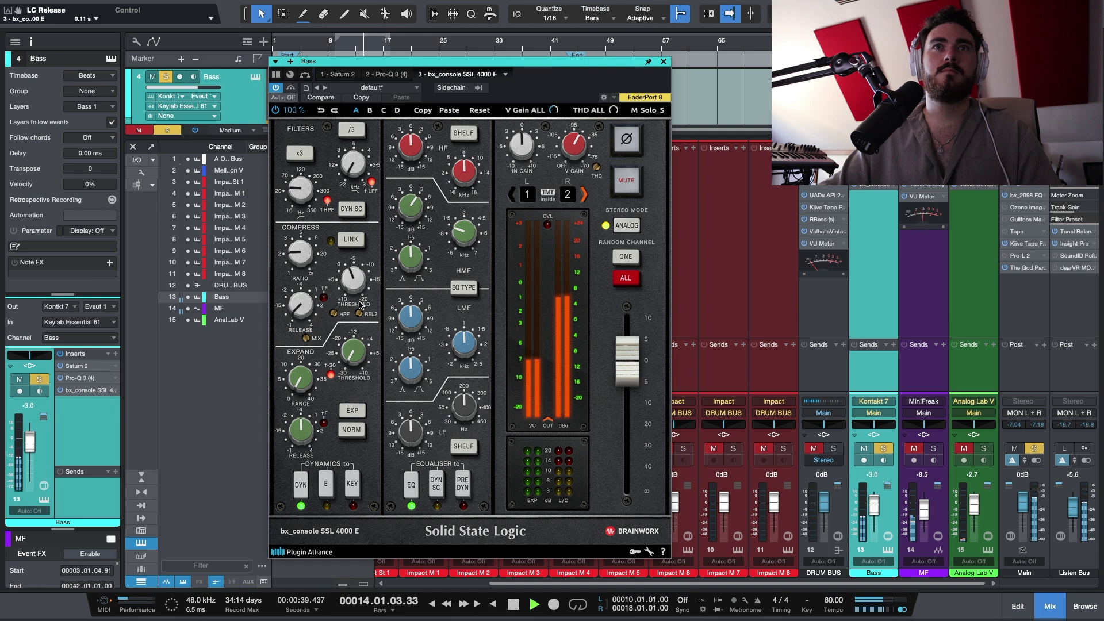
{"action": "left_click_drag", "start_coordinate": [311, 297], "coordinate": [317, 292]}
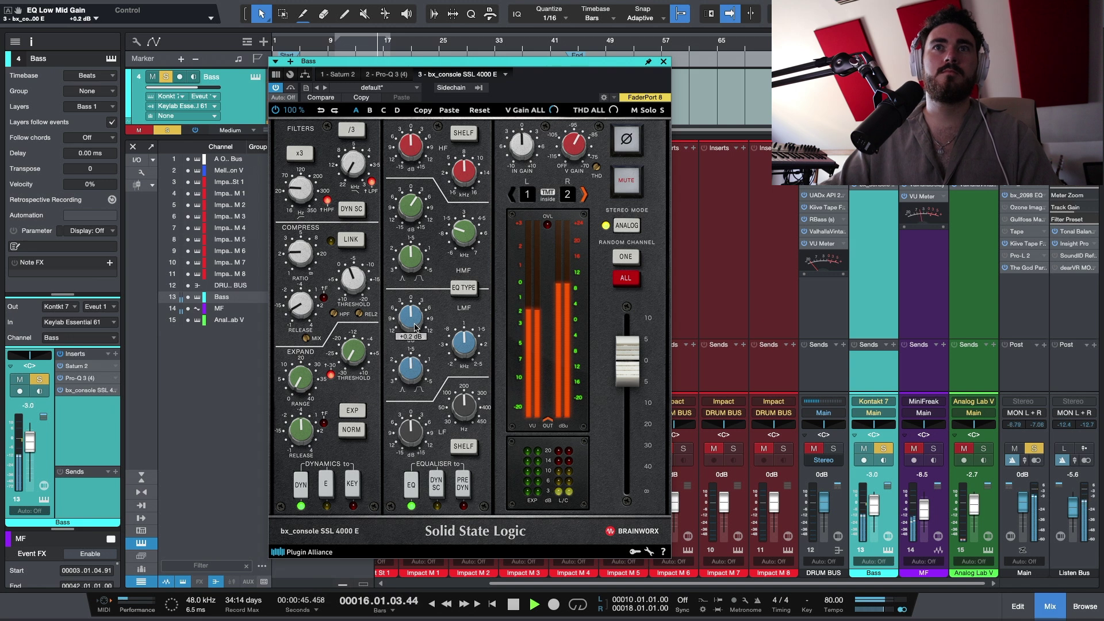
- Sweep a boosted low-mid band on the Bass to about 809 Hz, set its gain to -0.6 dB, and compare with the plug-in bypassed
{"action": "left_click_drag", "start_coordinate": [412, 323], "coordinate": [417, 278]}
{"action": "left_click_drag", "start_coordinate": [409, 361], "coordinate": [409, 368]}
{"action": "left_click_drag", "start_coordinate": [464, 346], "coordinate": [465, 362]}
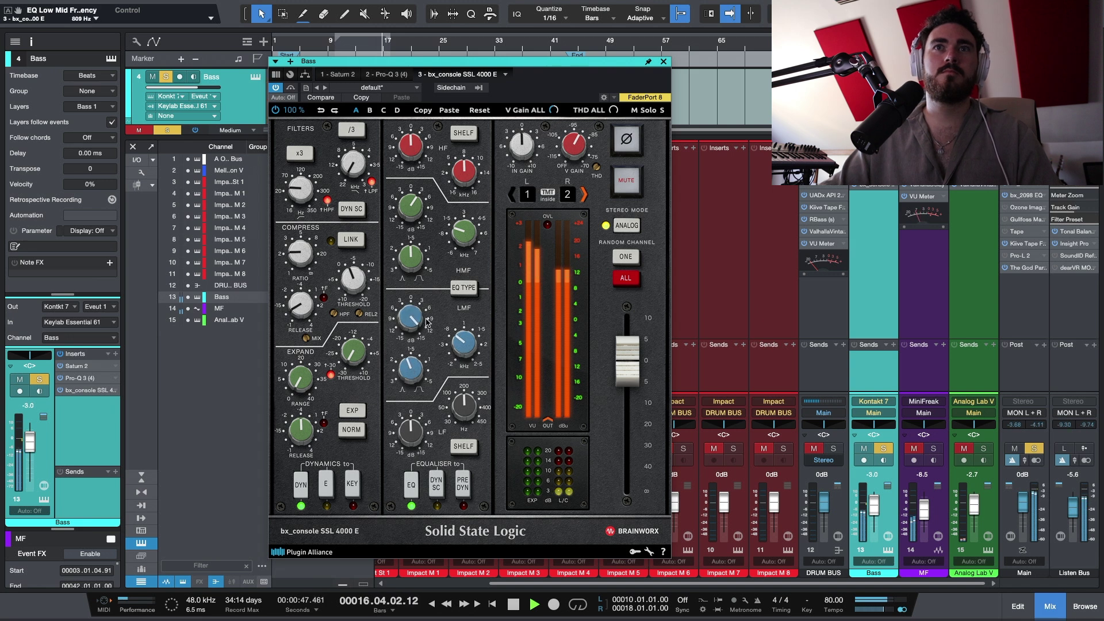
{"action": "left_click_drag", "start_coordinate": [415, 316], "coordinate": [416, 360]}
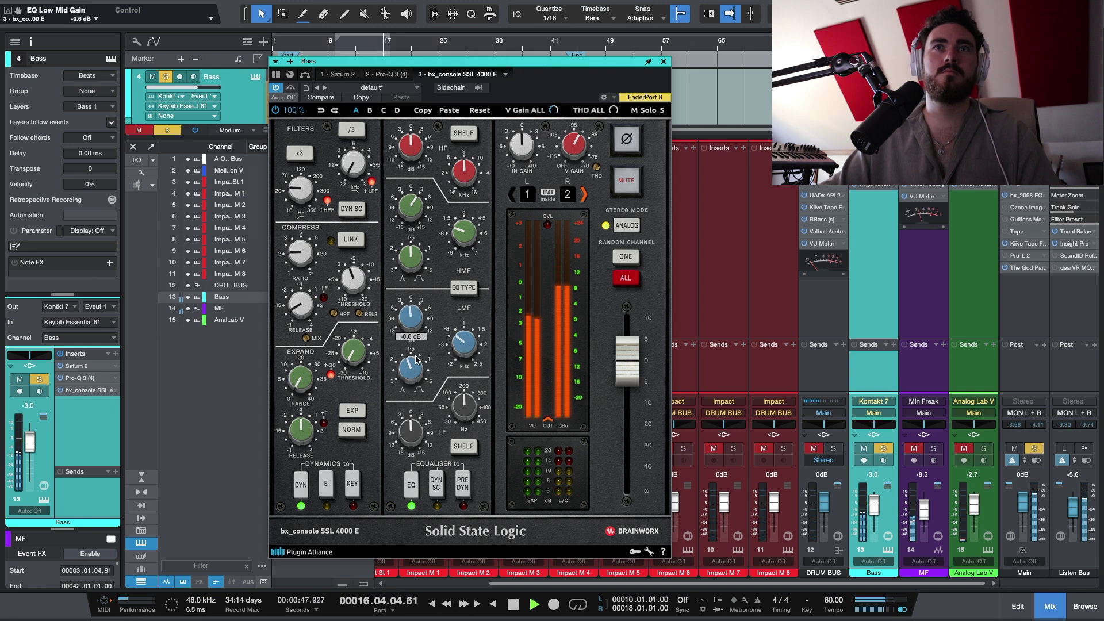
{"action": "left_click", "coordinate": [290, 89]}
{"action": "left_click", "coordinate": [291, 89]}
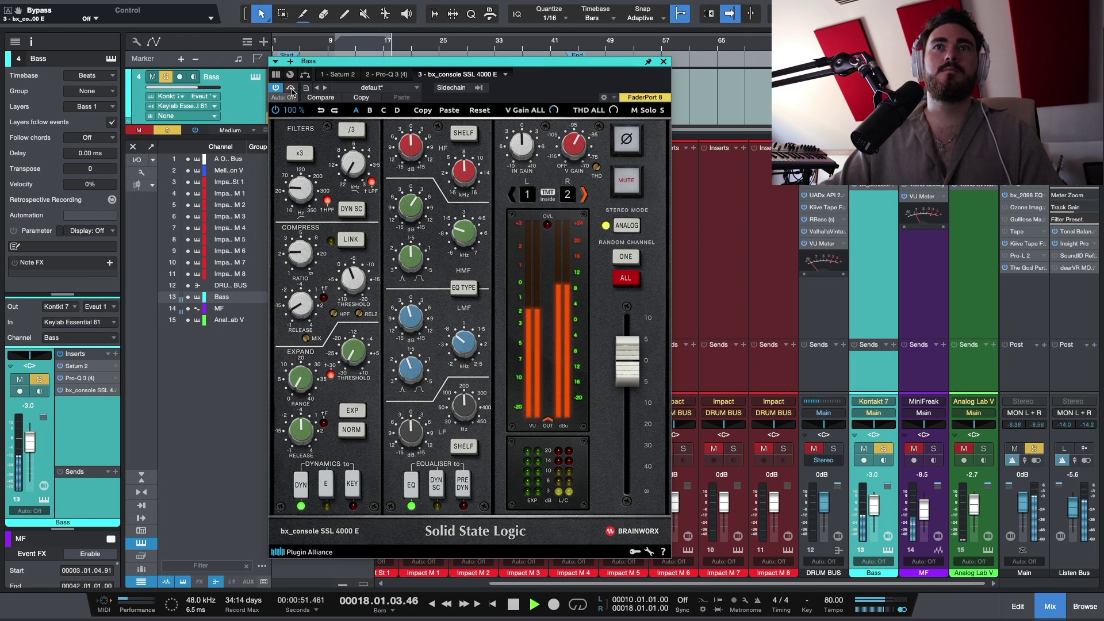
- Solo MF, set its high band gain to -2.0 dB with small compressor threshold and low-mid adjustments, and clear the solo
{"action": "left_click", "coordinate": [926, 255]}
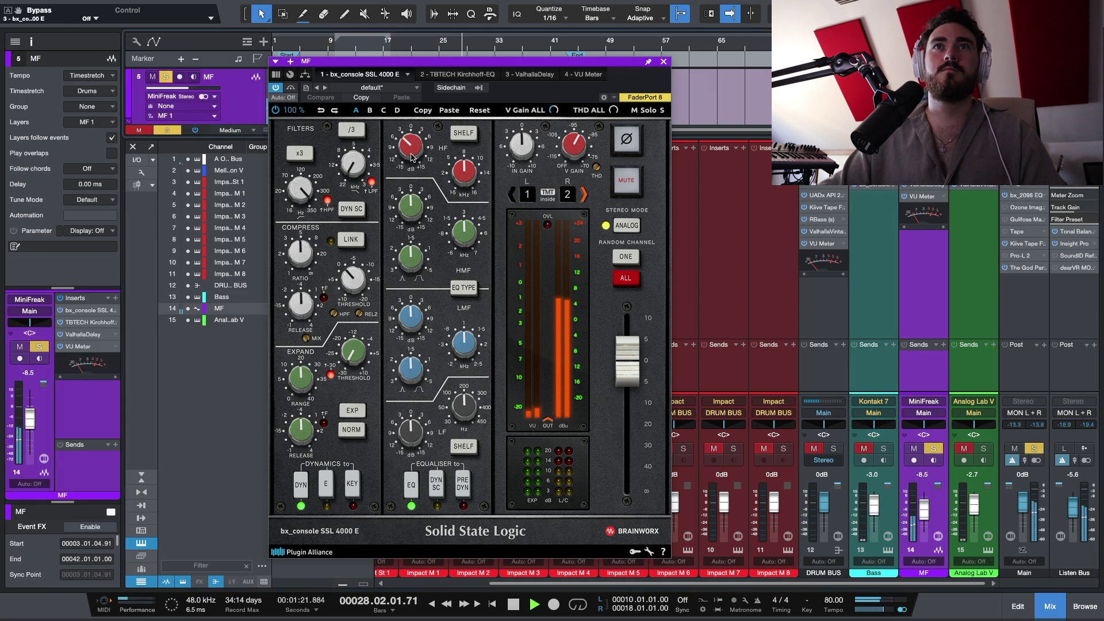
{"action": "left_click_drag", "start_coordinate": [411, 156], "coordinate": [412, 215]}
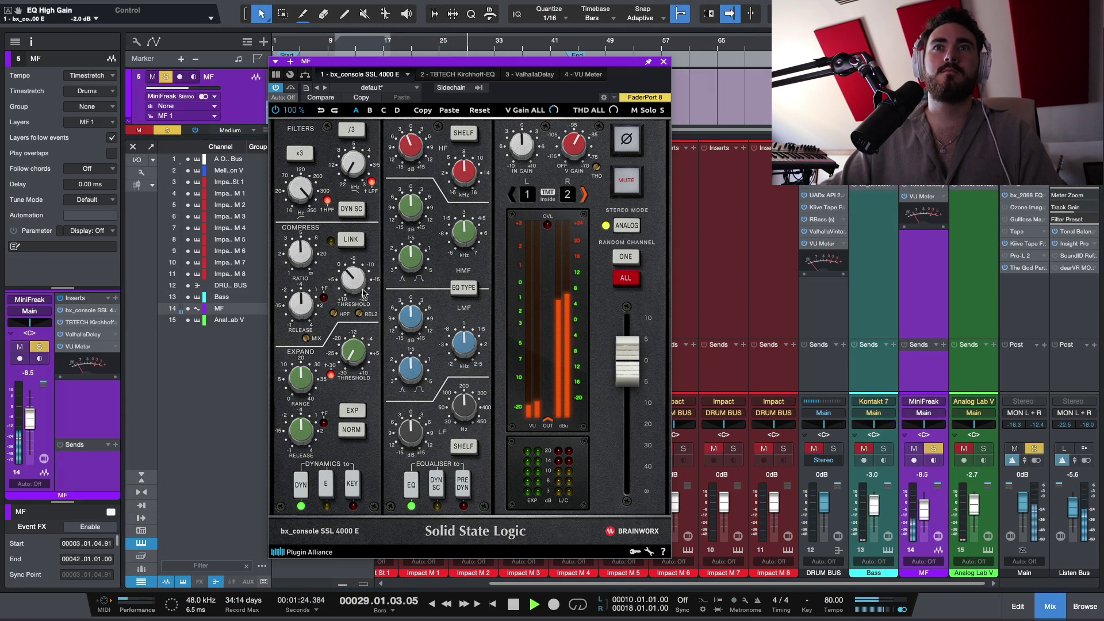
{"action": "left_click_drag", "start_coordinate": [418, 326], "coordinate": [419, 334]}
{"action": "mouse_move", "coordinate": [412, 434]}
{"action": "left_mouse_down"}
{"action": "mouse_move", "coordinate": [413, 424]}
{"action": "mouse_move", "coordinate": [412, 435]}
{"action": "left_mouse_up"}
{"action": "key", "text": "s"}
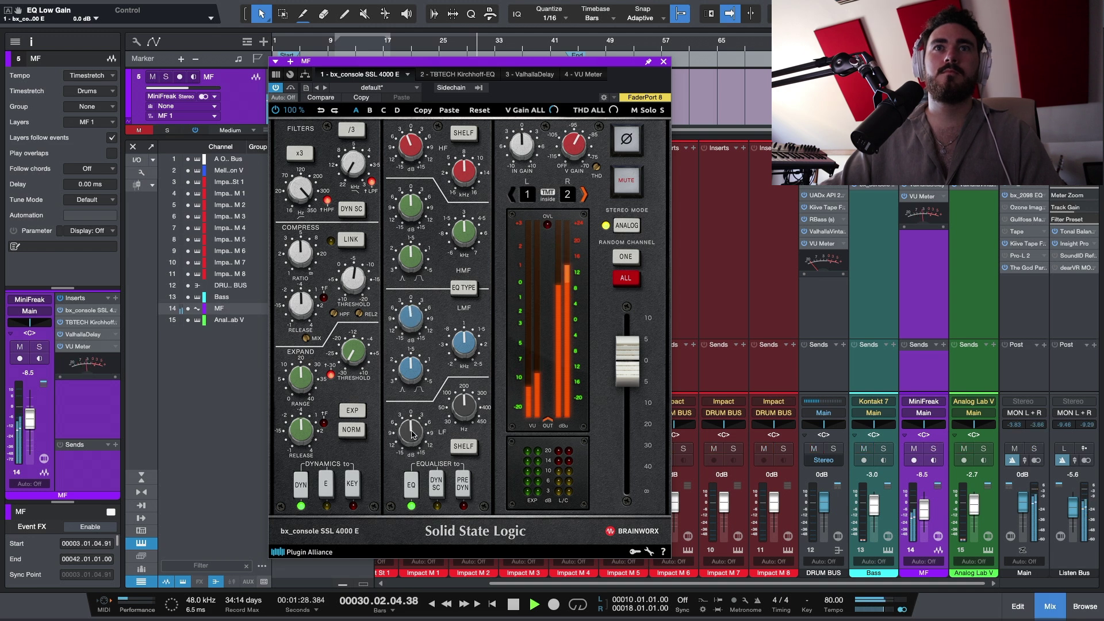
{"action": "left_click", "coordinate": [664, 61]}
- Solo Analog Lab V, insert bx_console SSL 4000 E after Pro-Q 3, and set its high-pass filter to about 910 Hz using the x3 range
{"action": "left_click", "coordinate": [969, 250]}
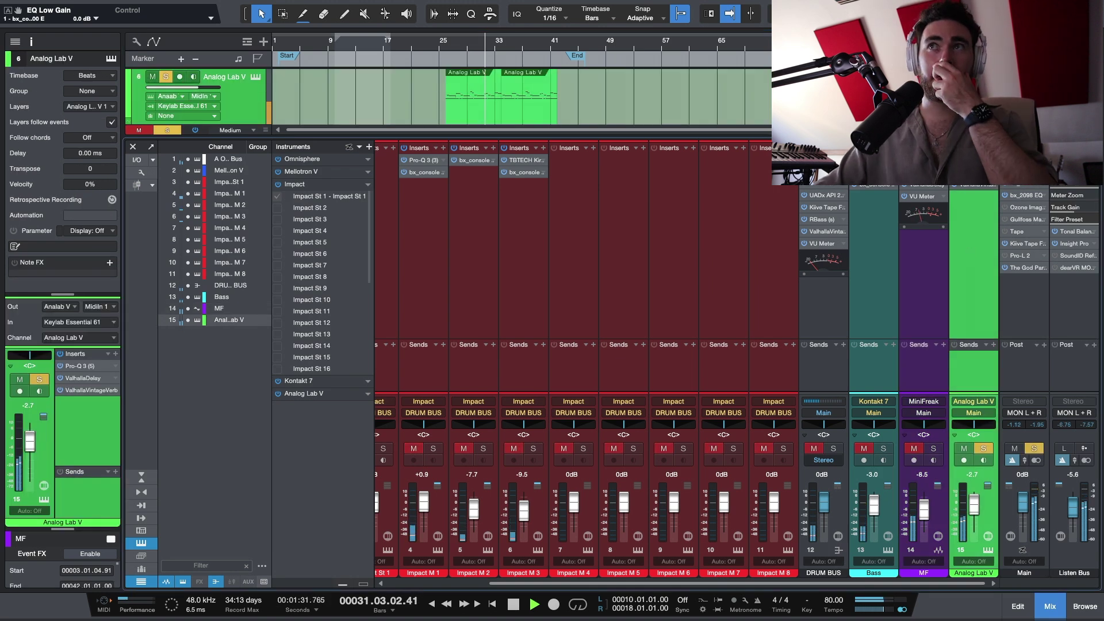
{"action": "left_click_drag", "start_coordinate": [873, 184], "coordinate": [971, 168]}
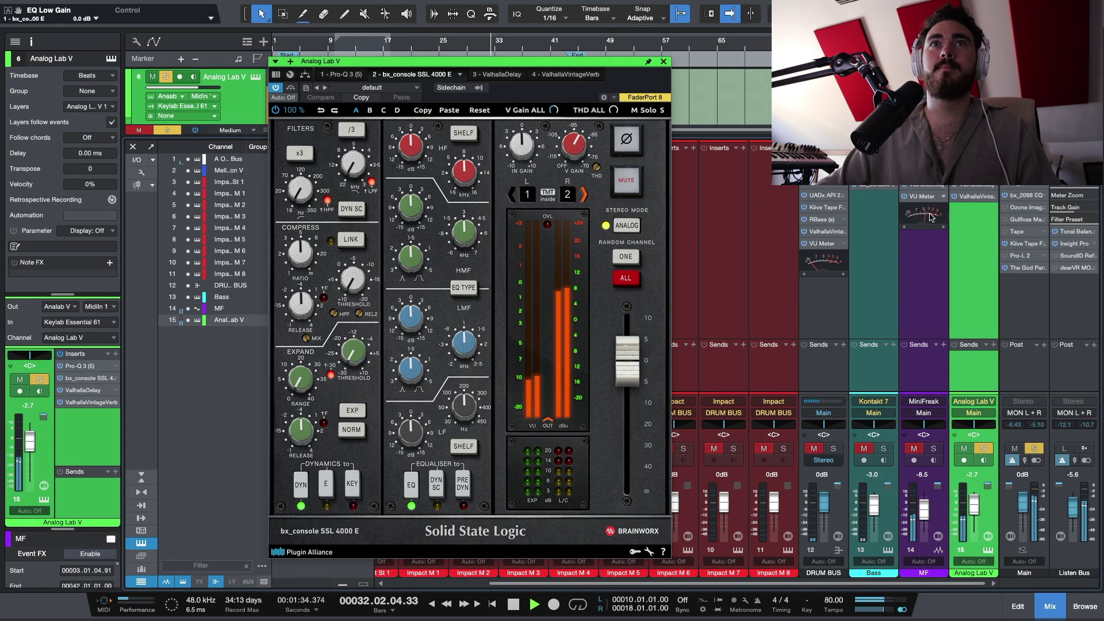
{"action": "left_click_drag", "start_coordinate": [300, 189], "coordinate": [330, 98]}
{"action": "mouse_move", "coordinate": [318, 180]}
{"action": "left_mouse_down"}
{"action": "mouse_move", "coordinate": [300, 155]}
{"action": "mouse_move", "coordinate": [305, 193]}
{"action": "left_mouse_up"}
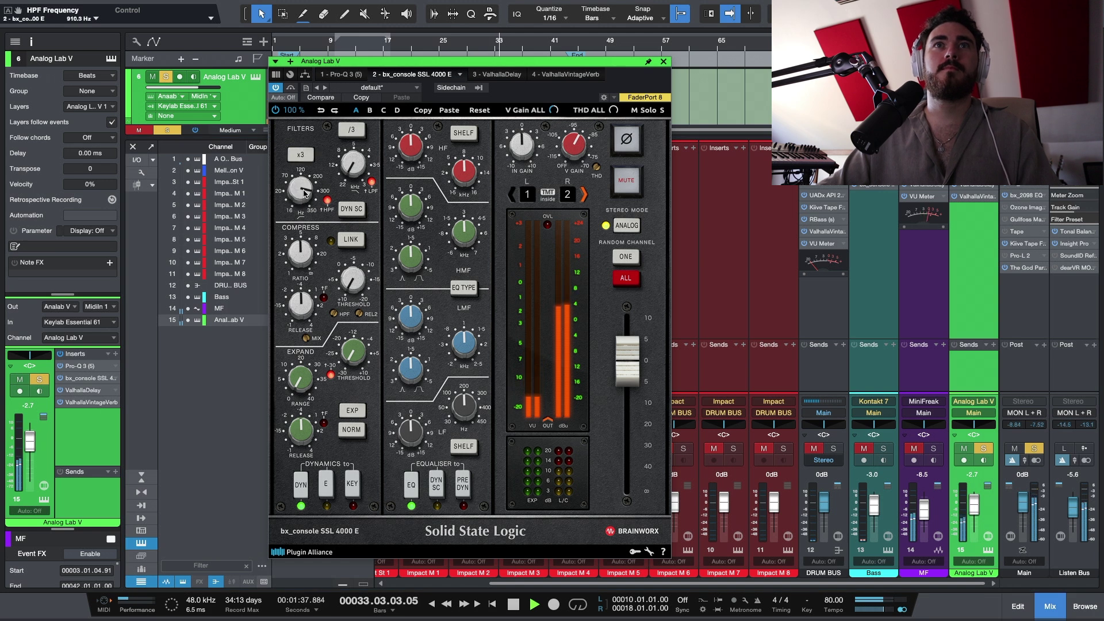
{"action": "left_click", "coordinate": [300, 155]}
- Boost Analog Lab V's high band by 2.2 dB, compare with bypass, and fine-tune the high-pass filter to 924.8 Hz
{"action": "left_click_drag", "start_coordinate": [420, 148], "coordinate": [420, 143]}
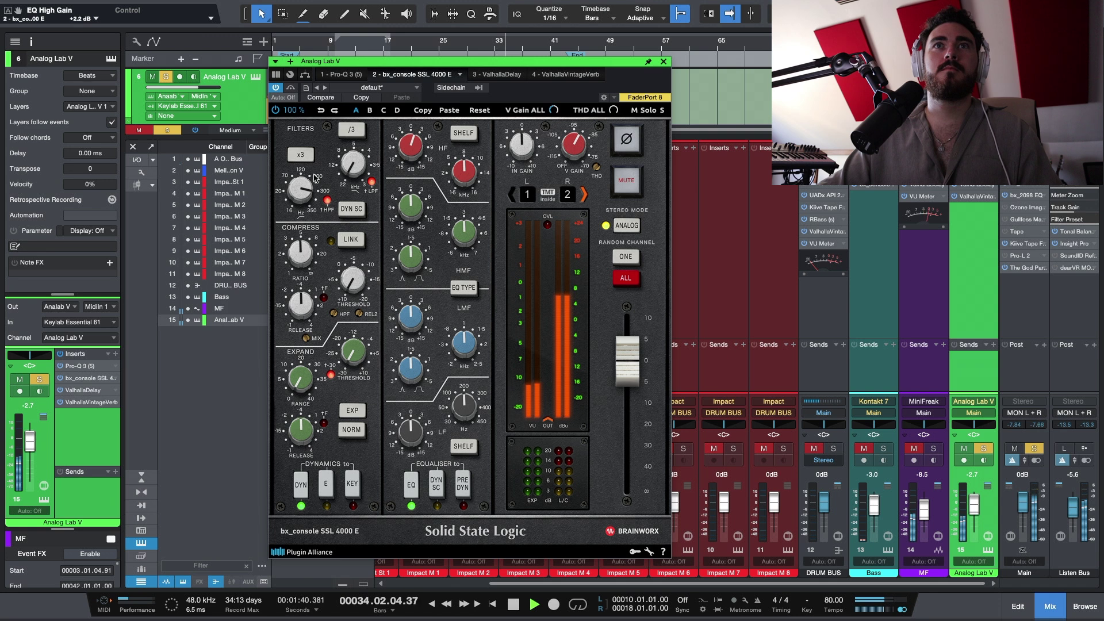
{"action": "left_click", "coordinate": [290, 88]}
{"action": "left_click", "coordinate": [289, 88]}
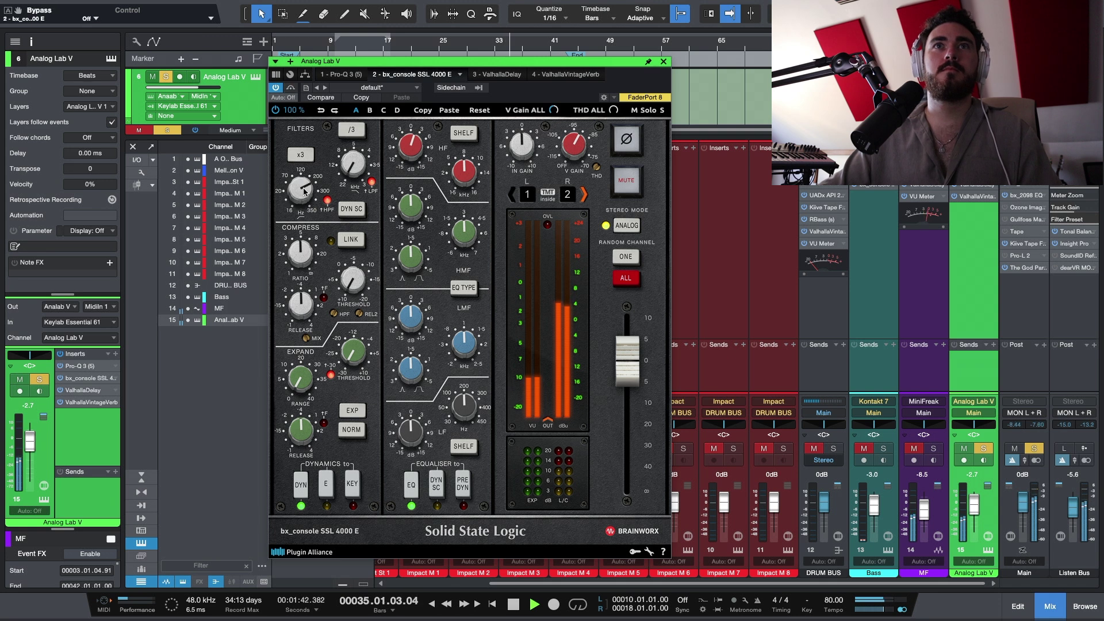
{"action": "left_click", "coordinate": [301, 156]}
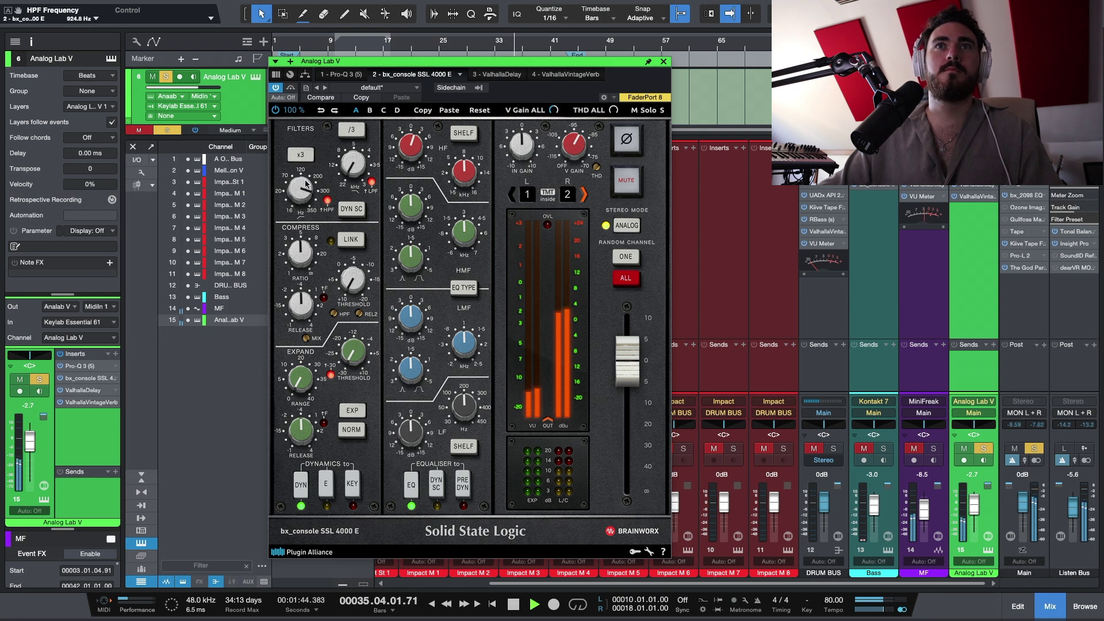
- Set Analog Lab V's low band gain to -2.8 dB, adjust its compressor threshold, and compare the plug-in with bypass
{"action": "left_click_drag", "start_coordinate": [357, 283], "coordinate": [418, 280]}
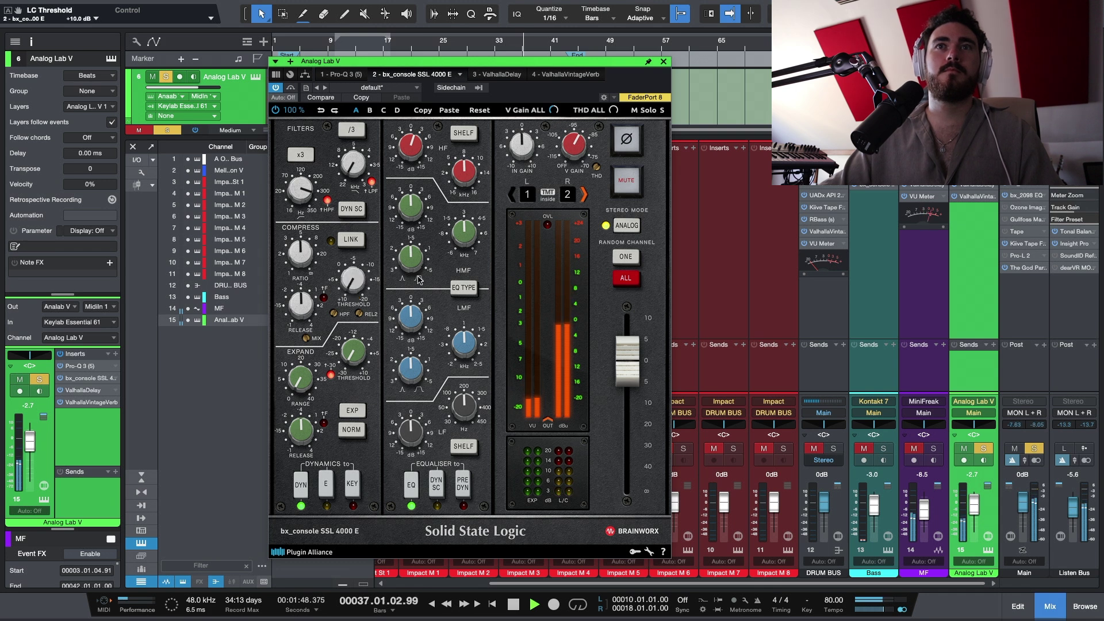
{"action": "left_click_drag", "start_coordinate": [421, 435], "coordinate": [412, 441]}
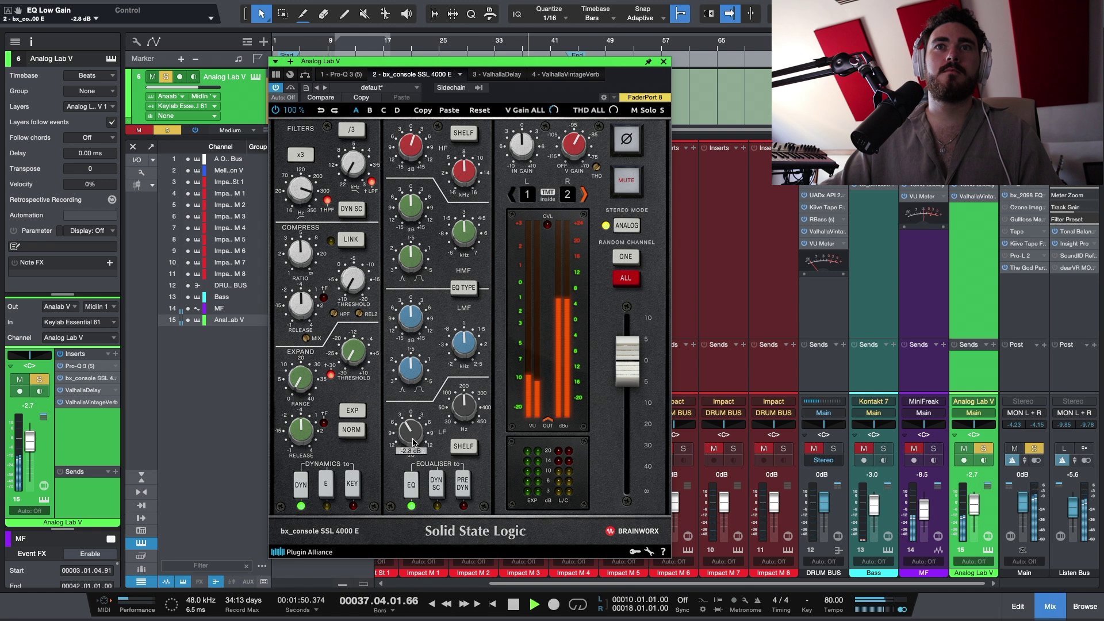
{"action": "left_click_drag", "start_coordinate": [353, 280], "coordinate": [362, 248]}
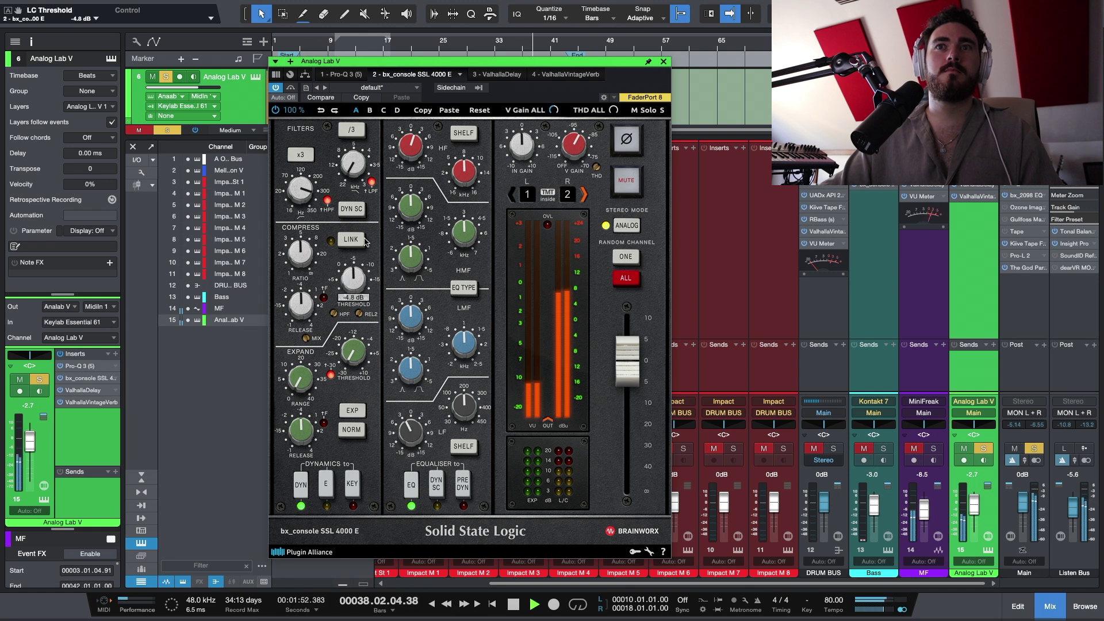
{"action": "left_click", "coordinate": [290, 88]}
{"action": "left_click", "coordinate": [291, 87]}
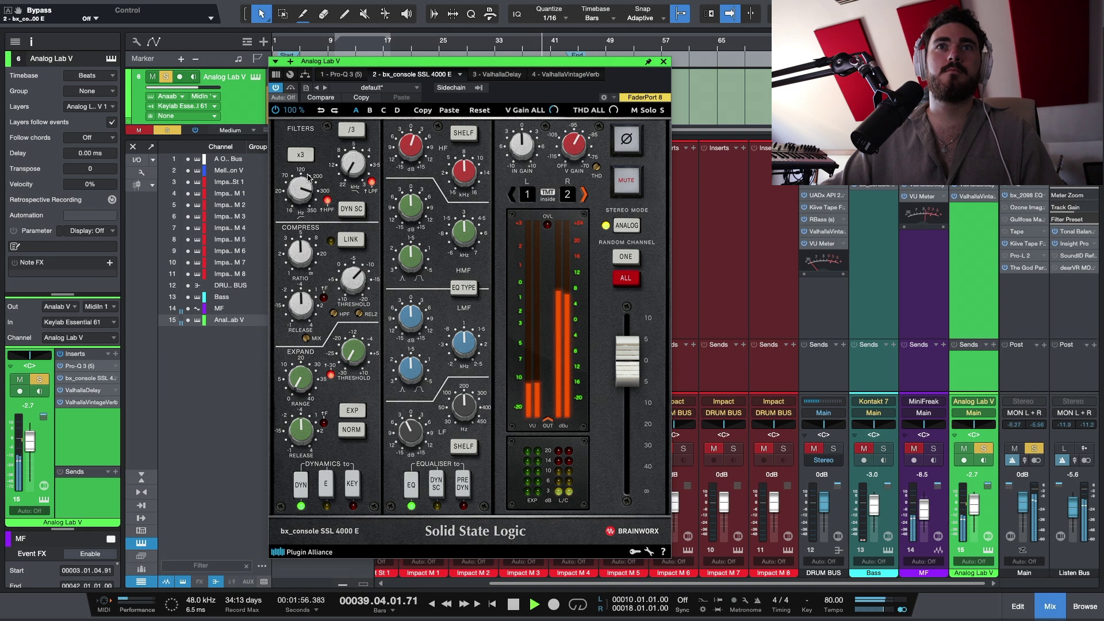
{"action": "left_click", "coordinate": [663, 60]}
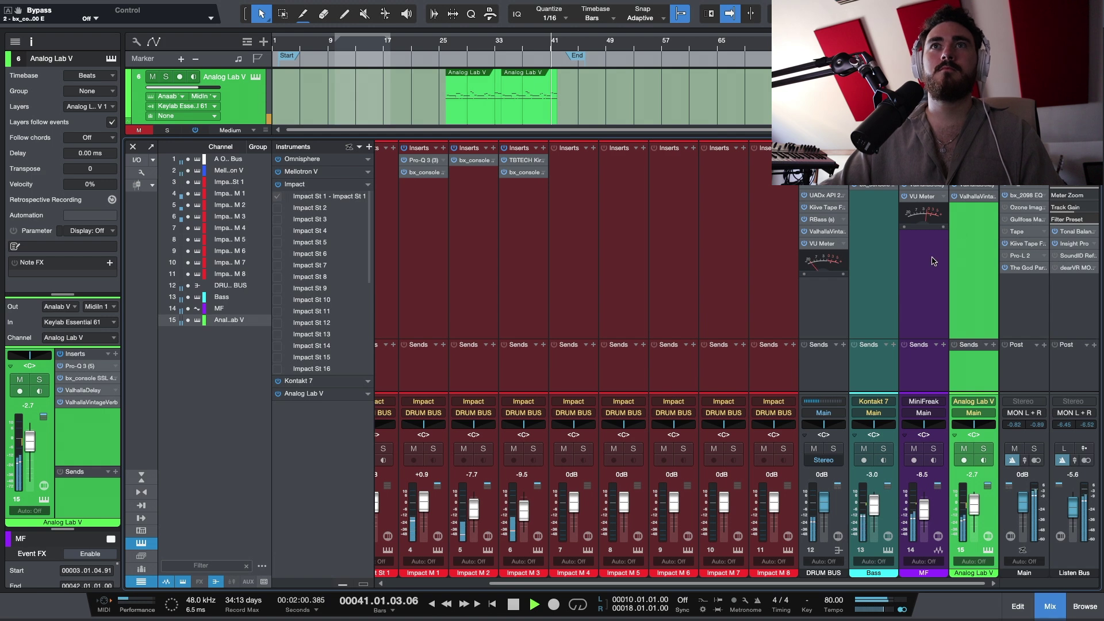
- Stop playback, randomize the console channels of all bx_console SSL 4000 E instances from Mellotron V, and check the channel on Impact M 3
{"action": "scroll", "coordinate": [900, 284], "scroll_direction": "left", "scroll_amount": 3}
{"action": "scroll", "coordinate": [901, 292], "scroll_direction": "left", "scroll_amount": 1}
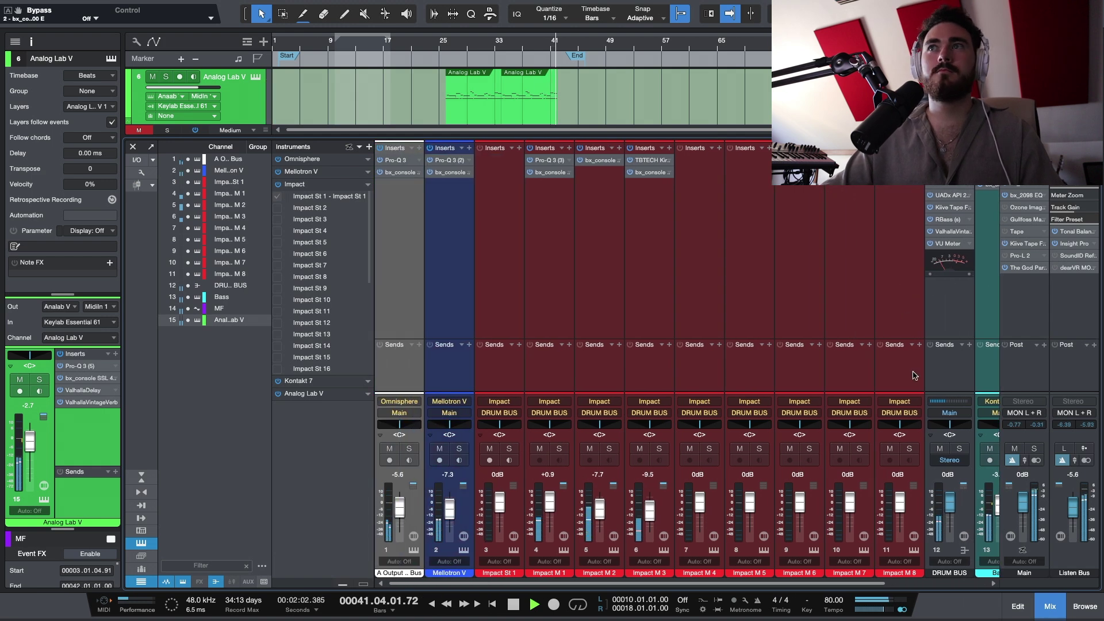
{"action": "left_click", "coordinate": [450, 172]}
{"action": "key", "text": "space"}
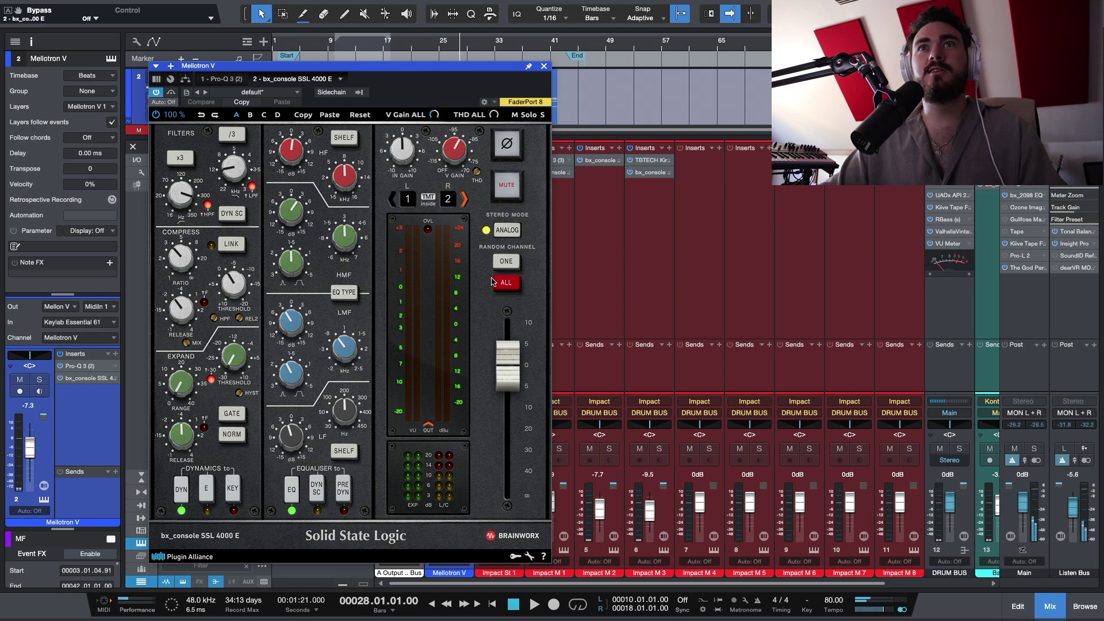
{"action": "left_click", "coordinate": [506, 261]}
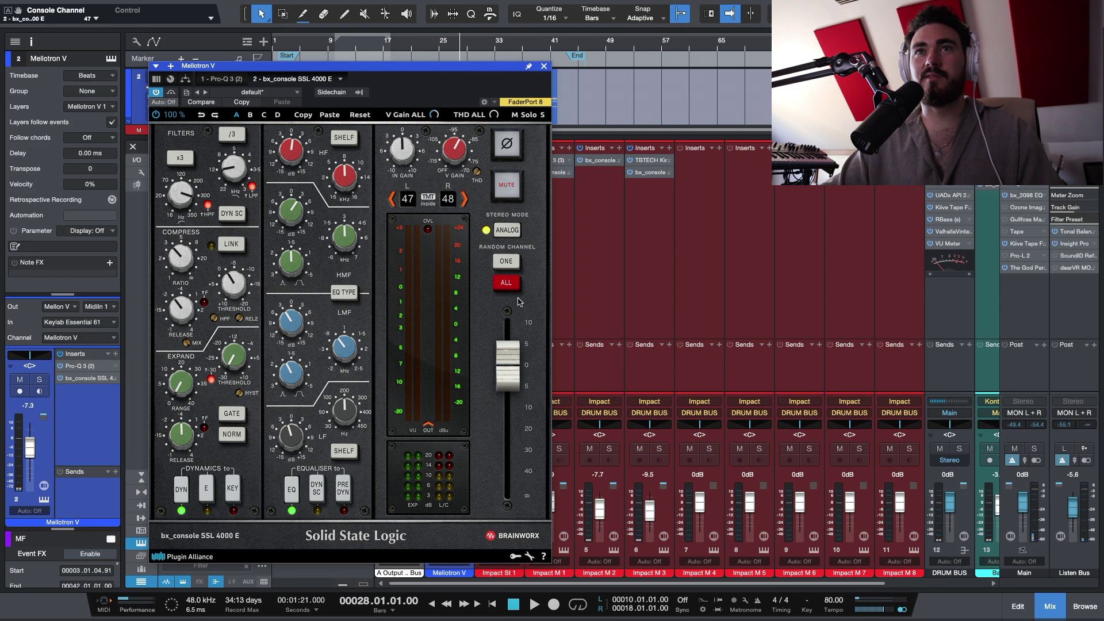
{"action": "left_click", "coordinate": [649, 172]}
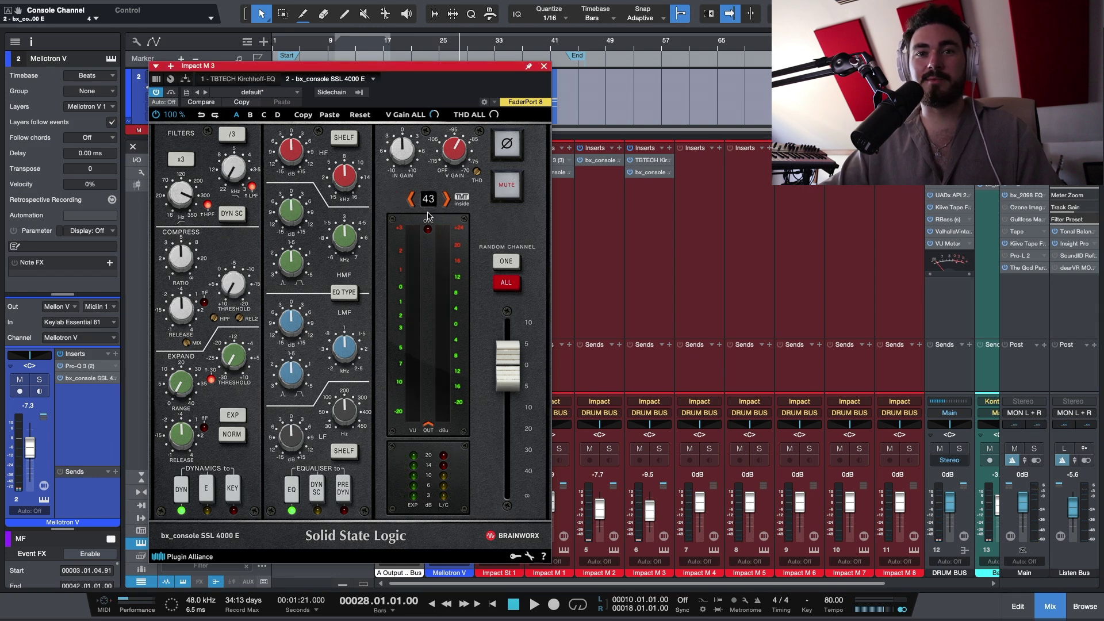
{"action": "left_click", "coordinate": [543, 66]}
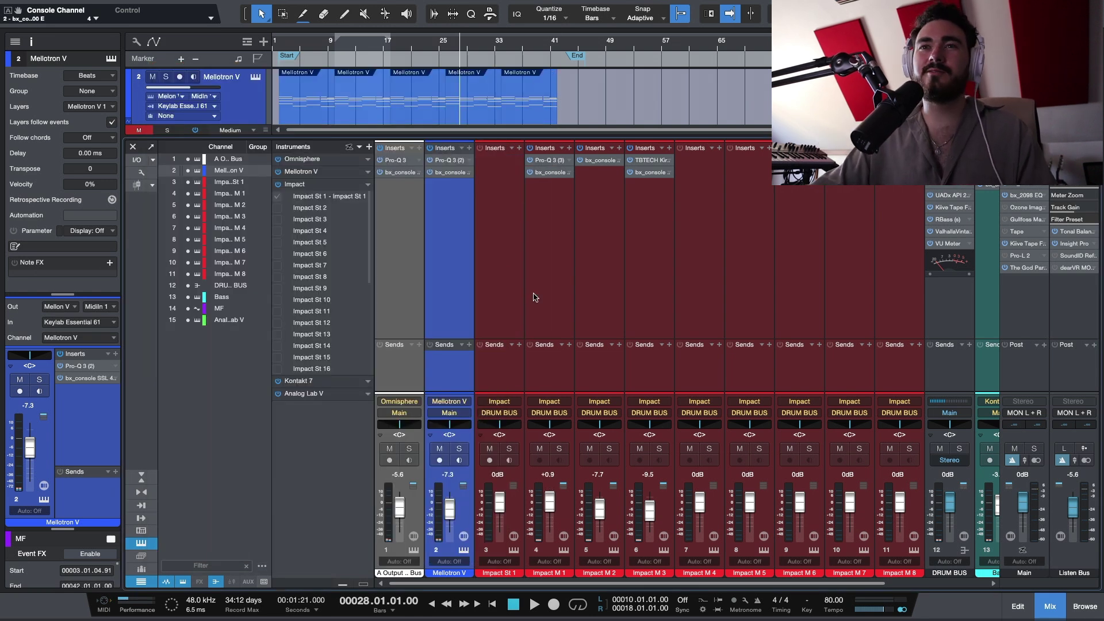
- Switch from the mixer to the full arrangement view and place the playback cursor at bar 26
{"action": "left_click", "coordinate": [557, 290]}
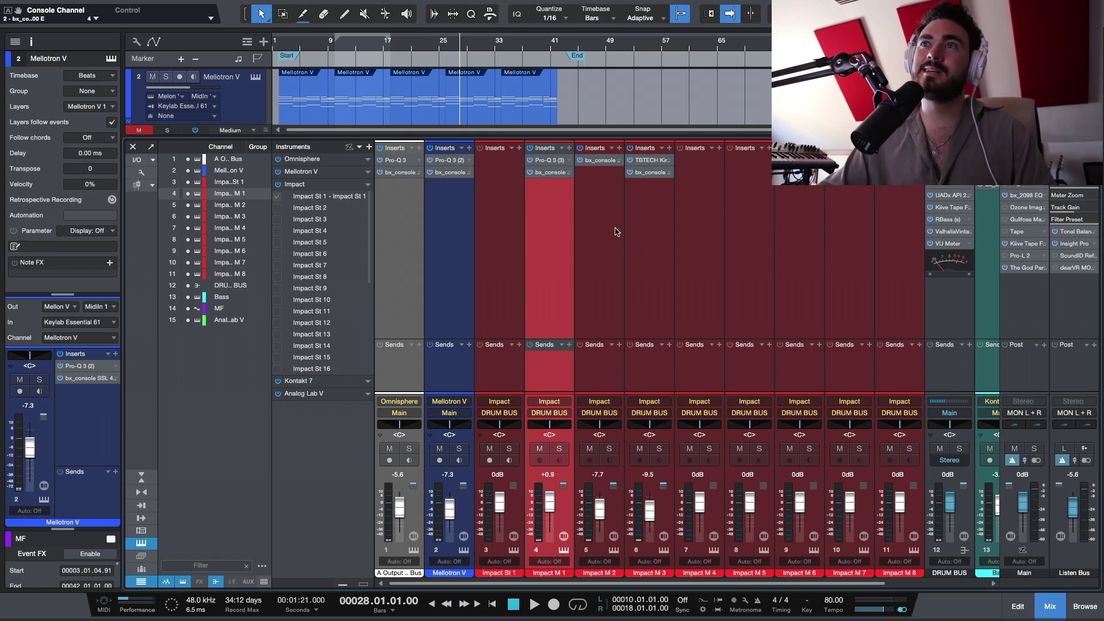
{"action": "key", "text": "F3"}
{"action": "left_click", "coordinate": [457, 56]}
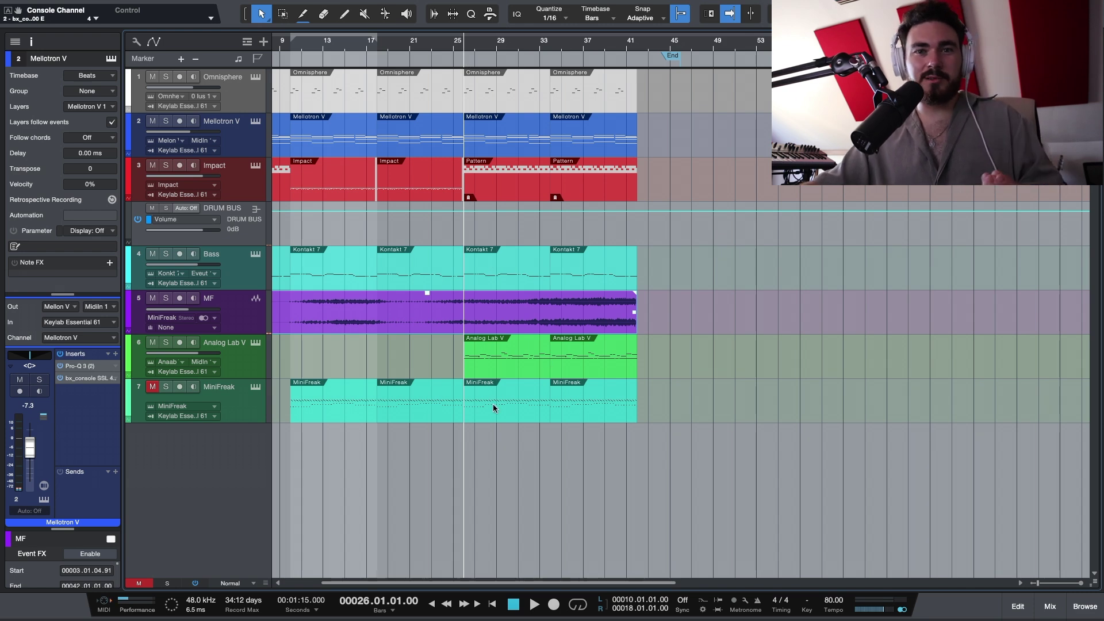
{"action": "left_click", "coordinate": [700, 394]}
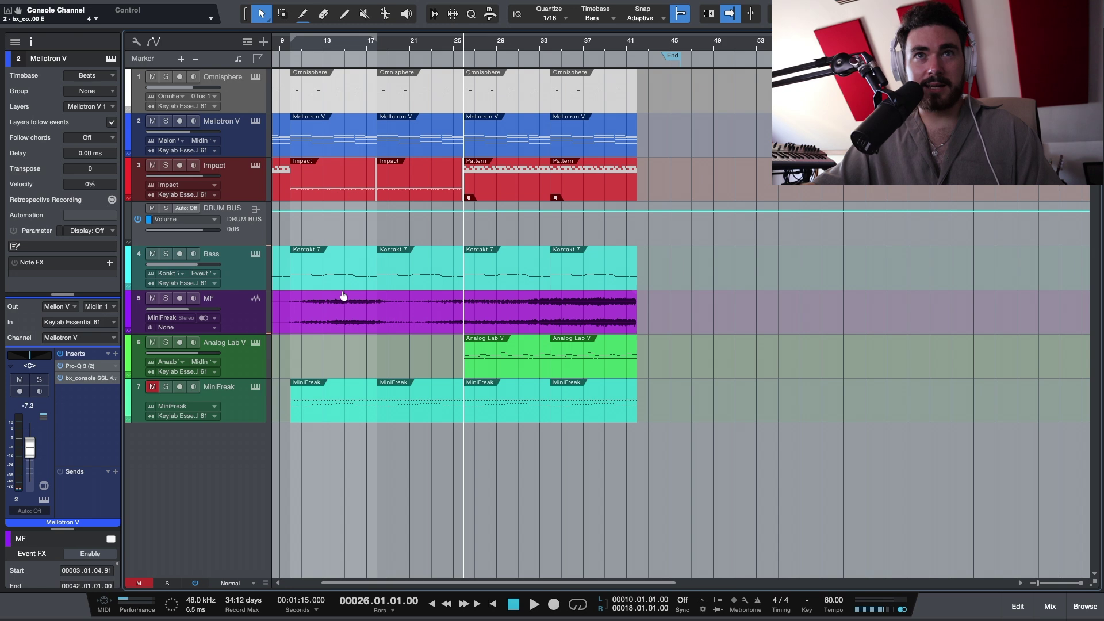
{"action": "left_click", "coordinate": [1049, 606]}
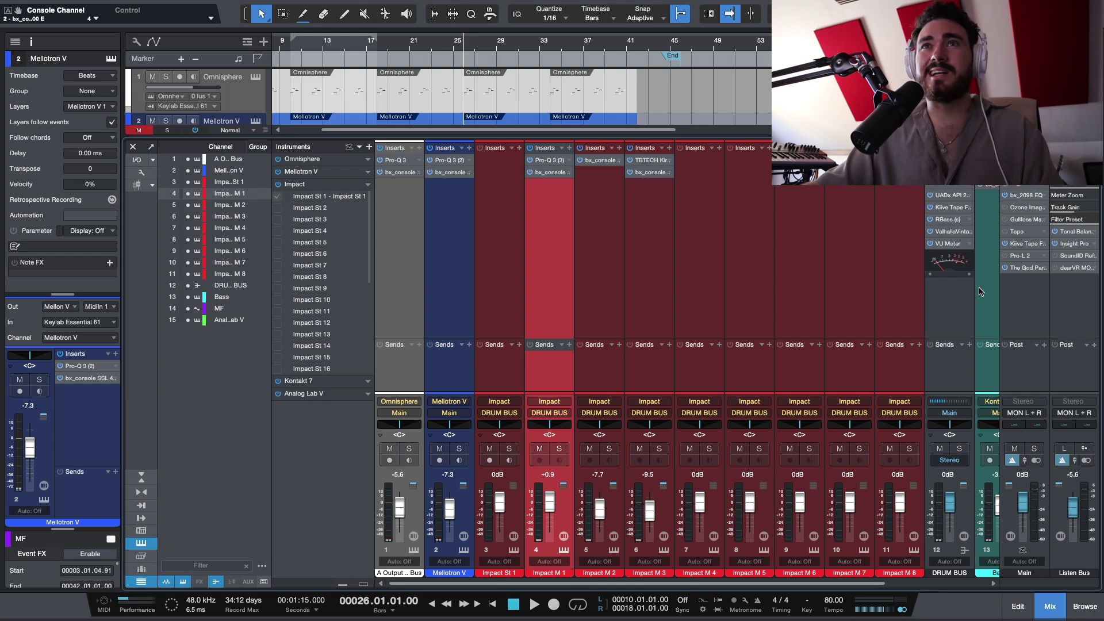
{"action": "key", "text": "F3"}
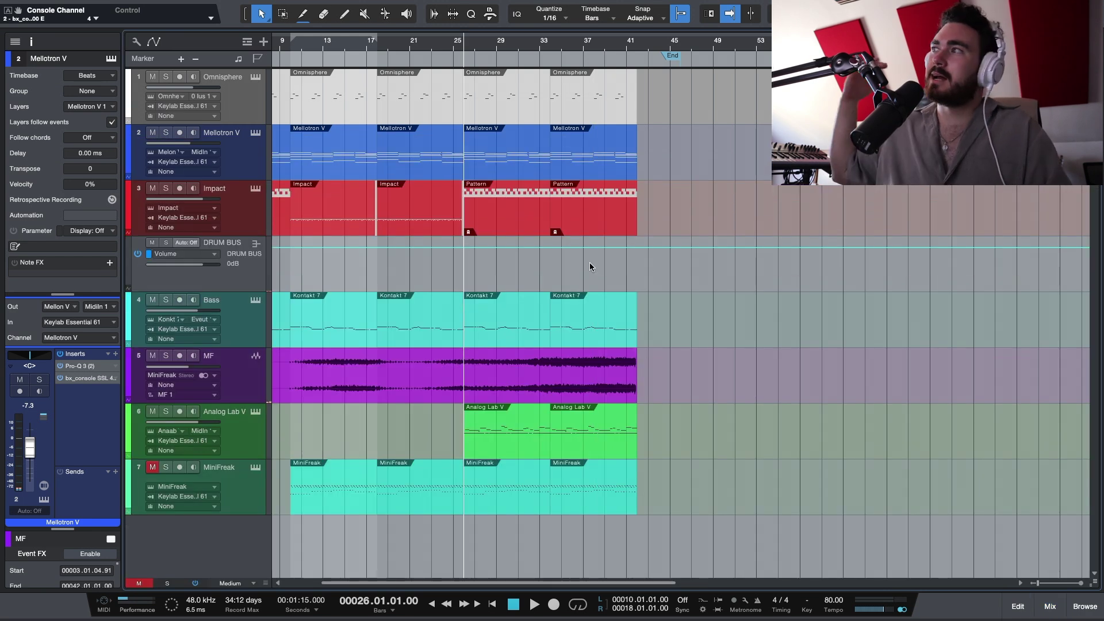